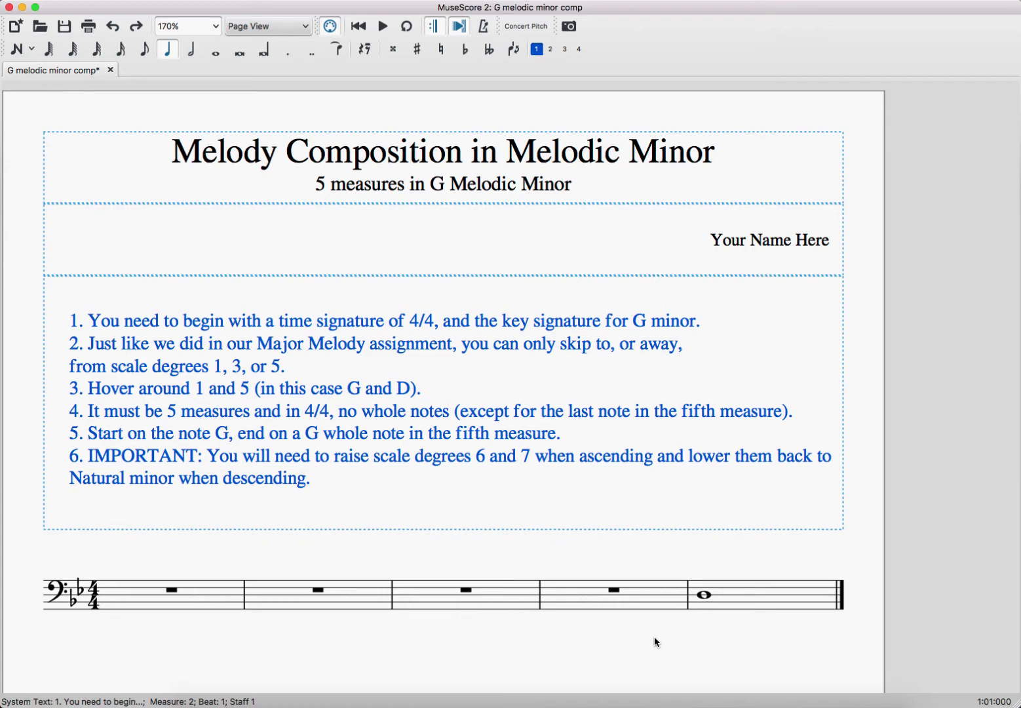
Step: Lower the whole note in measure 5 to G2, on the bottom line of the staff
left_click(706, 595)
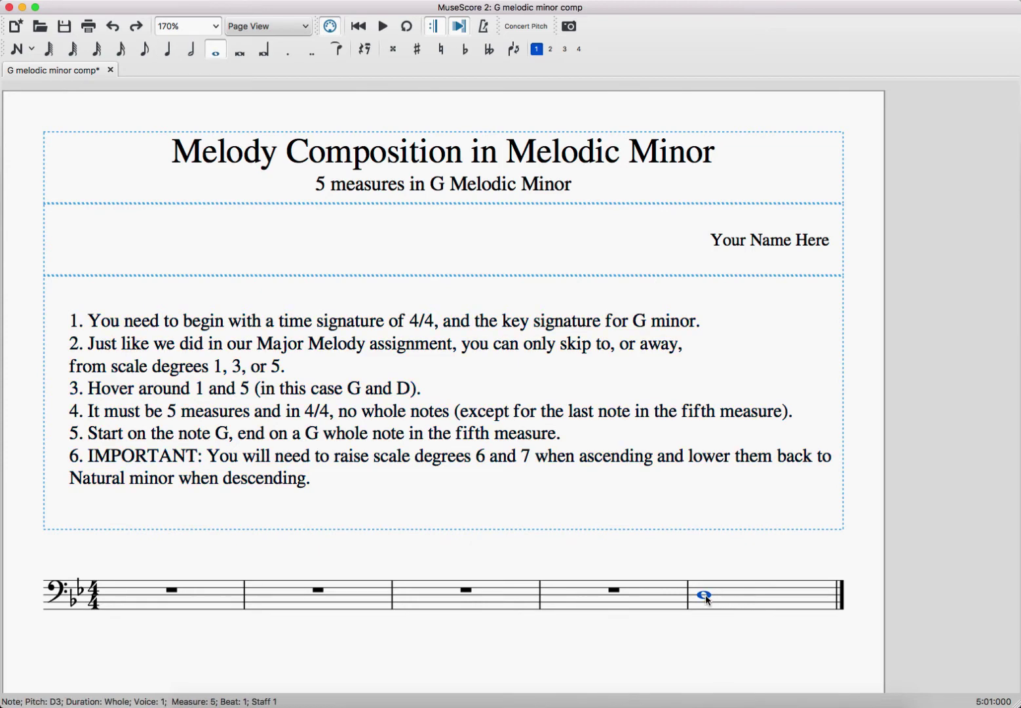
key("Down")
key("Down")
key("Down")
key("Down")
key("Down")
key("Down")
key("Down")
key("Escape")
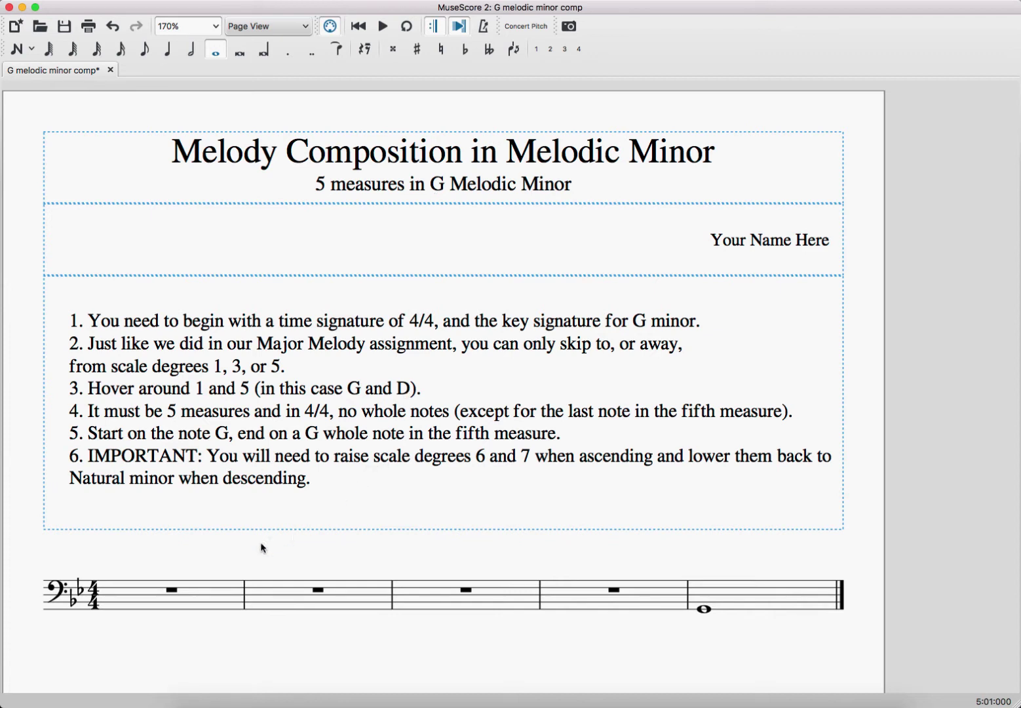
Step: Fill measure 1 with the descending quarter notes G, F, E-flat and D, starting on G3
left_click(173, 592)
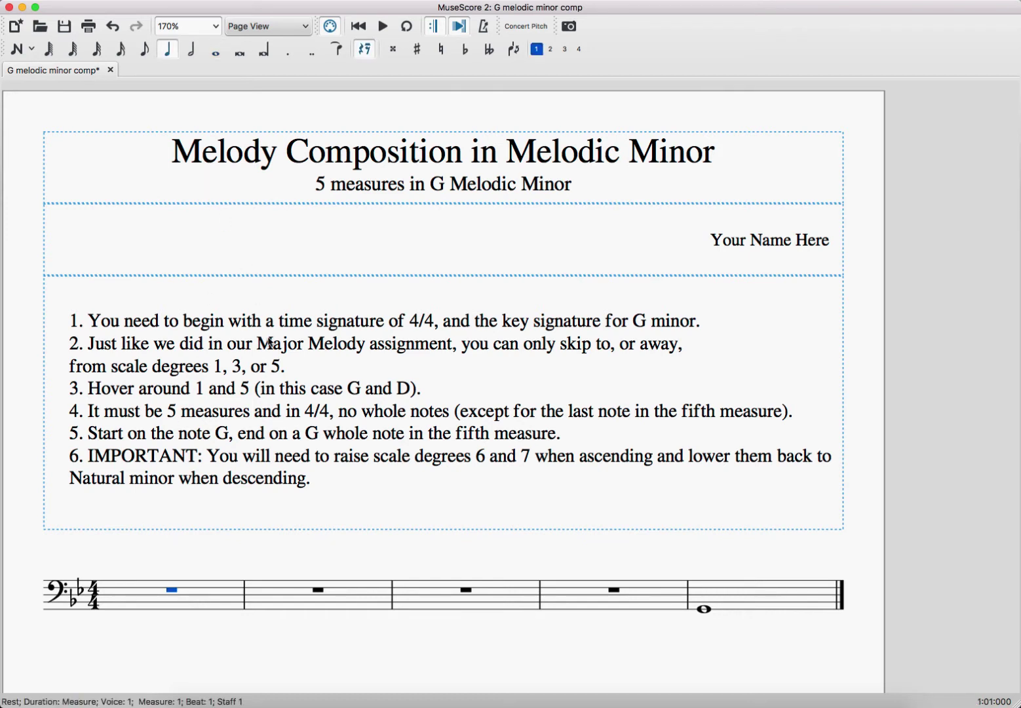
key("n")
key("g")
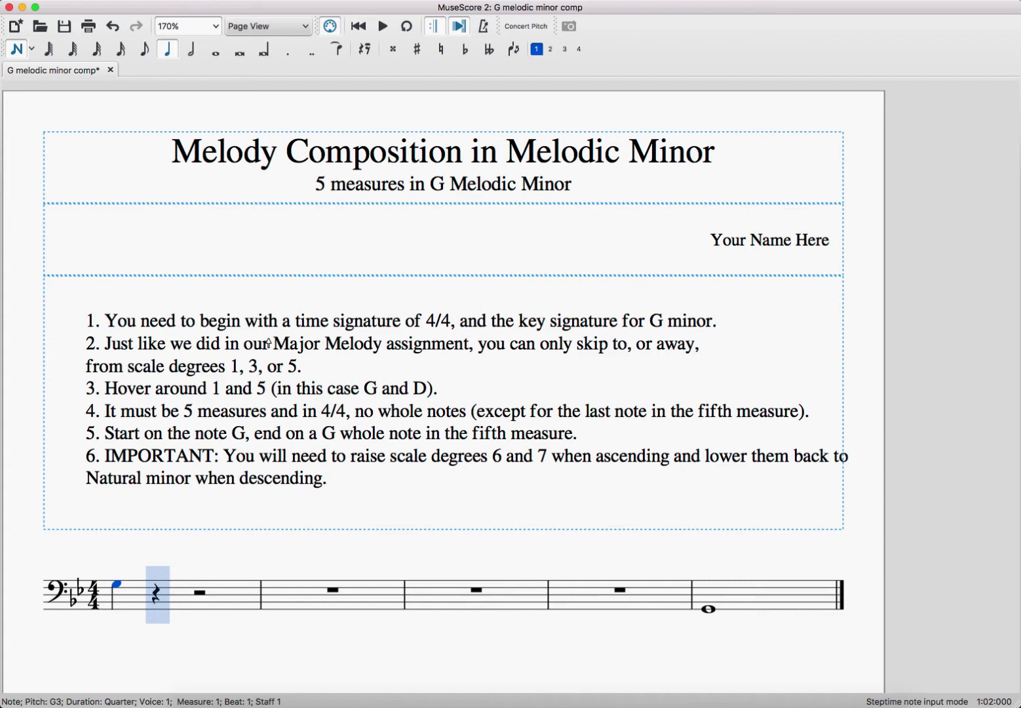
key("f")
key("e")
key("d")
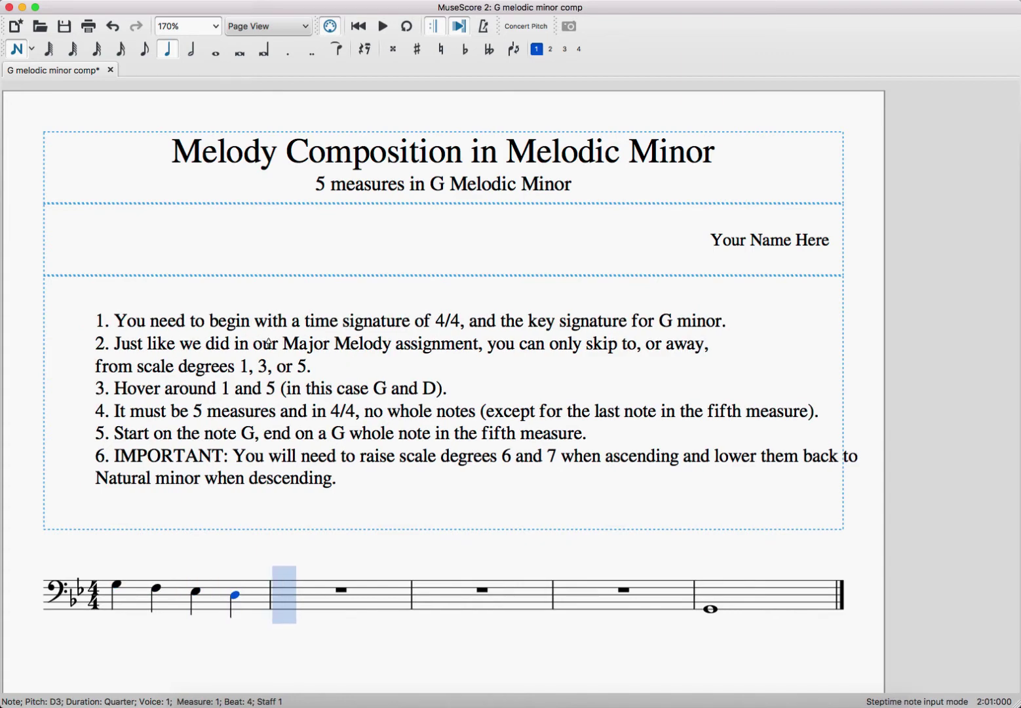
Step: Continue the melody in measure 2 with the quarter notes C, B-flat, D and E-flat
key("c")
key("b")
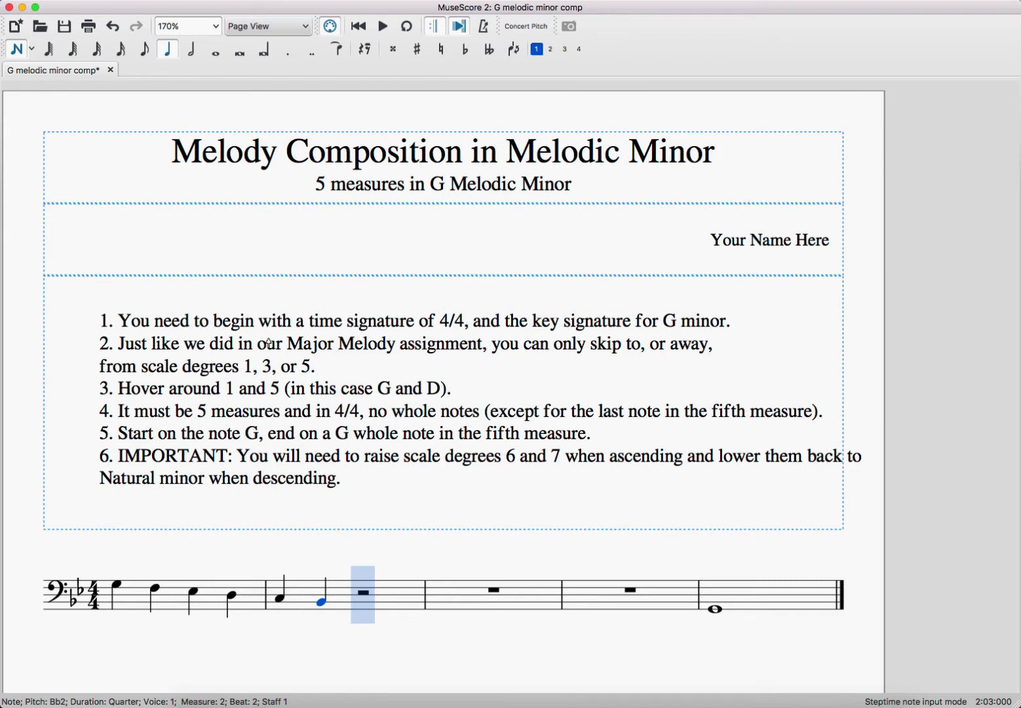
key("d")
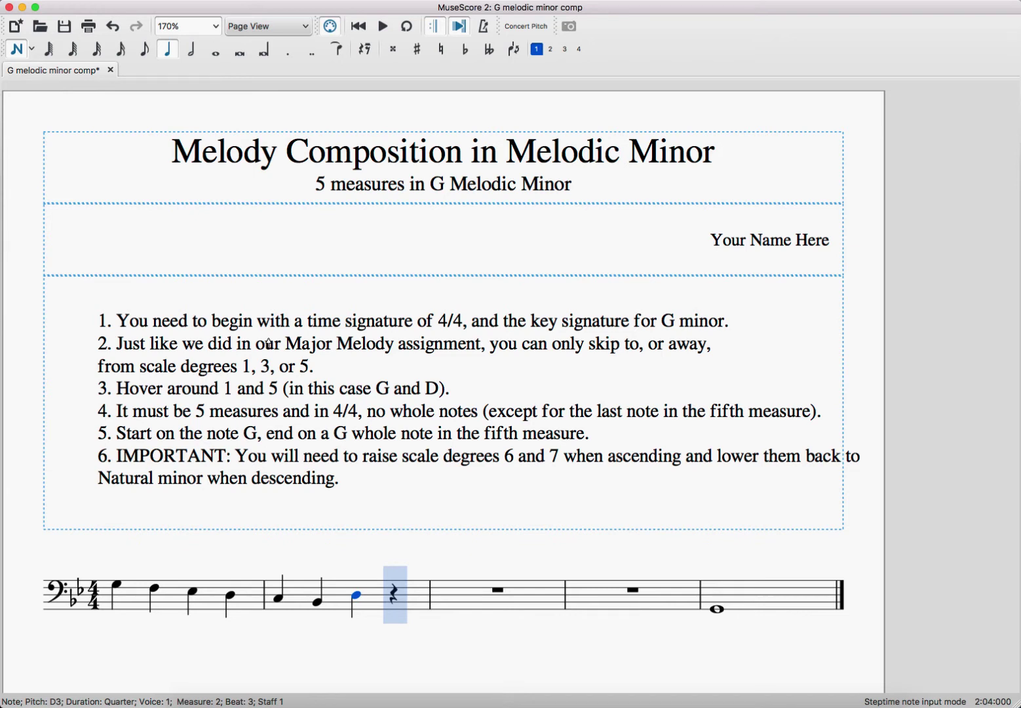
key("e")
Step: Fill measure 3 with the quarter notes F, G, D and B-flat
key("f")
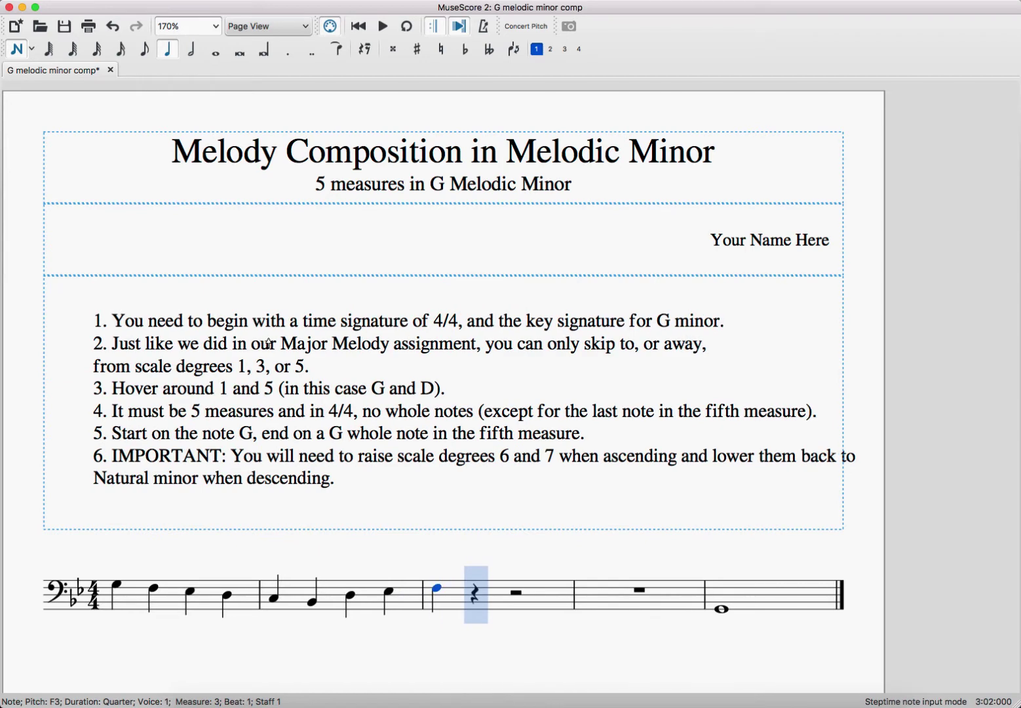
key("g")
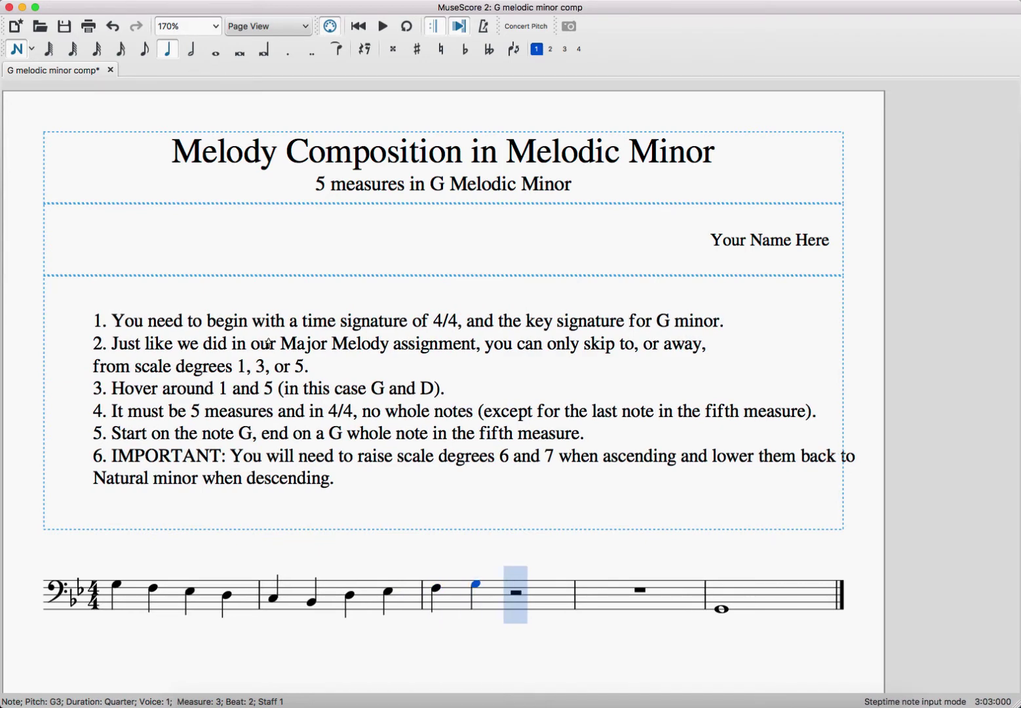
key("d")
key("b")
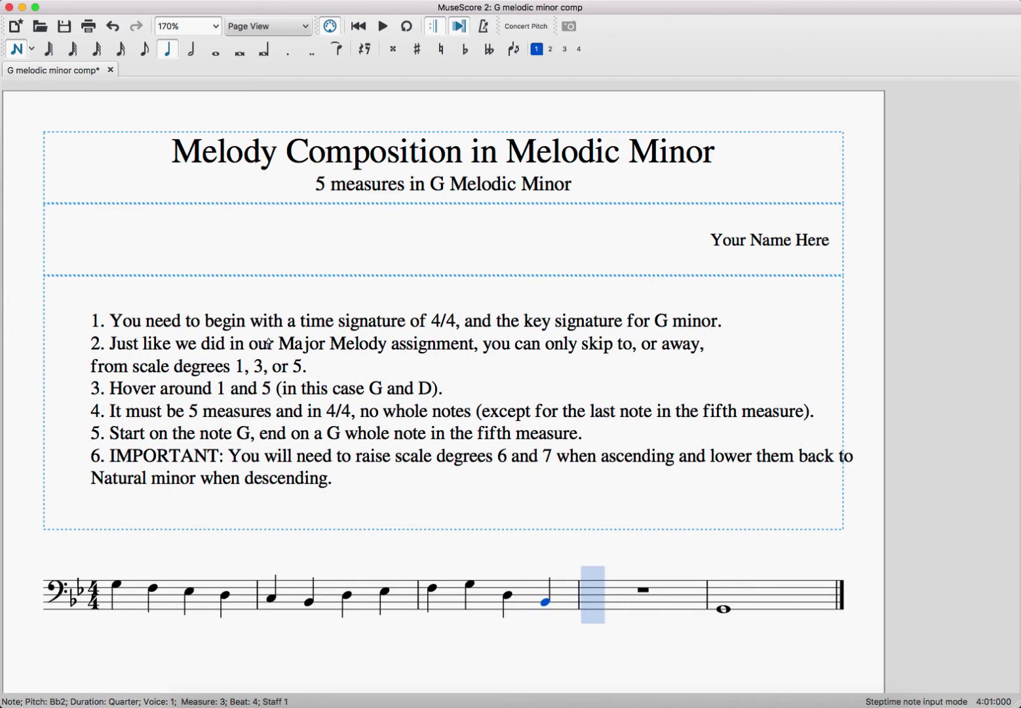
Step: Fill measure 4 with the quarter notes A, G, F and F, and leave note input
key("a")
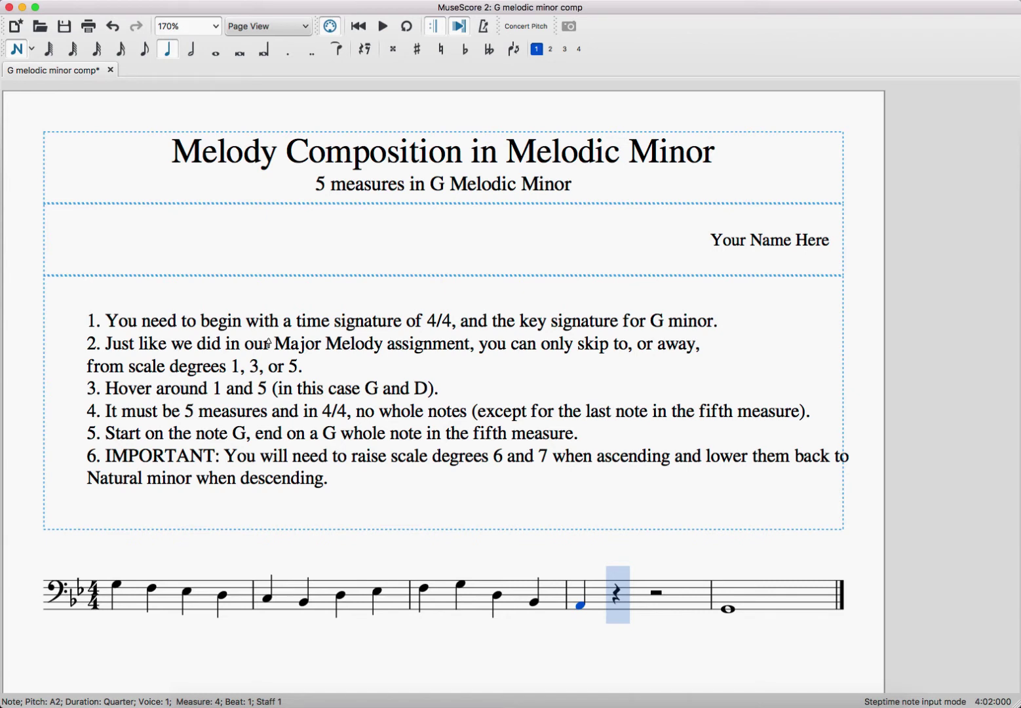
key("g")
key("f")
key("f")
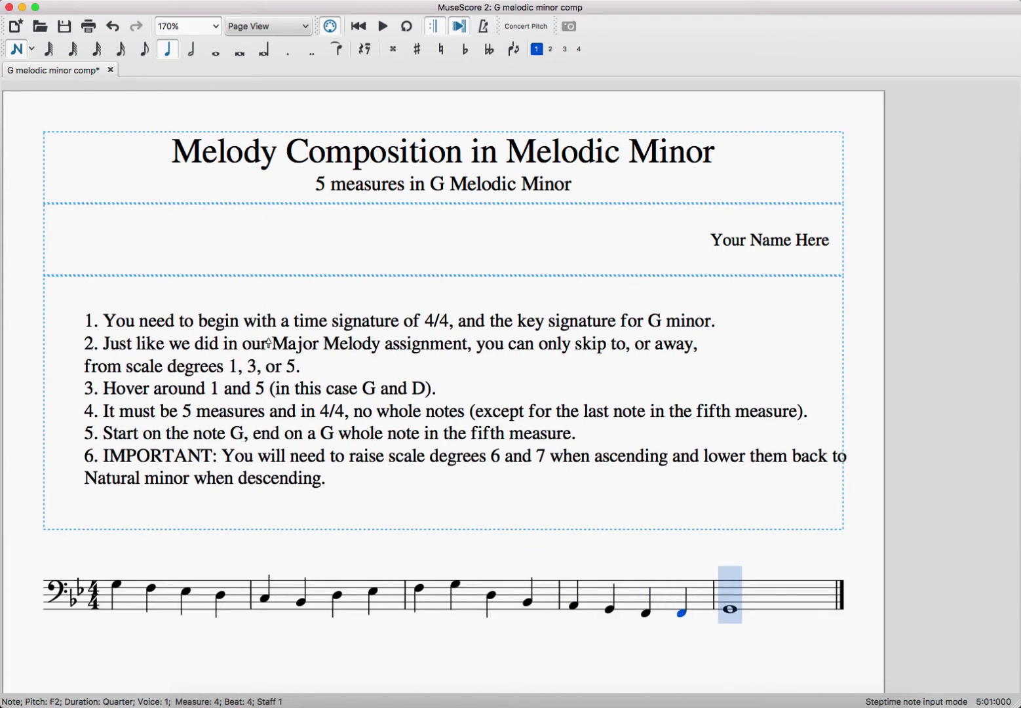
key("Right")
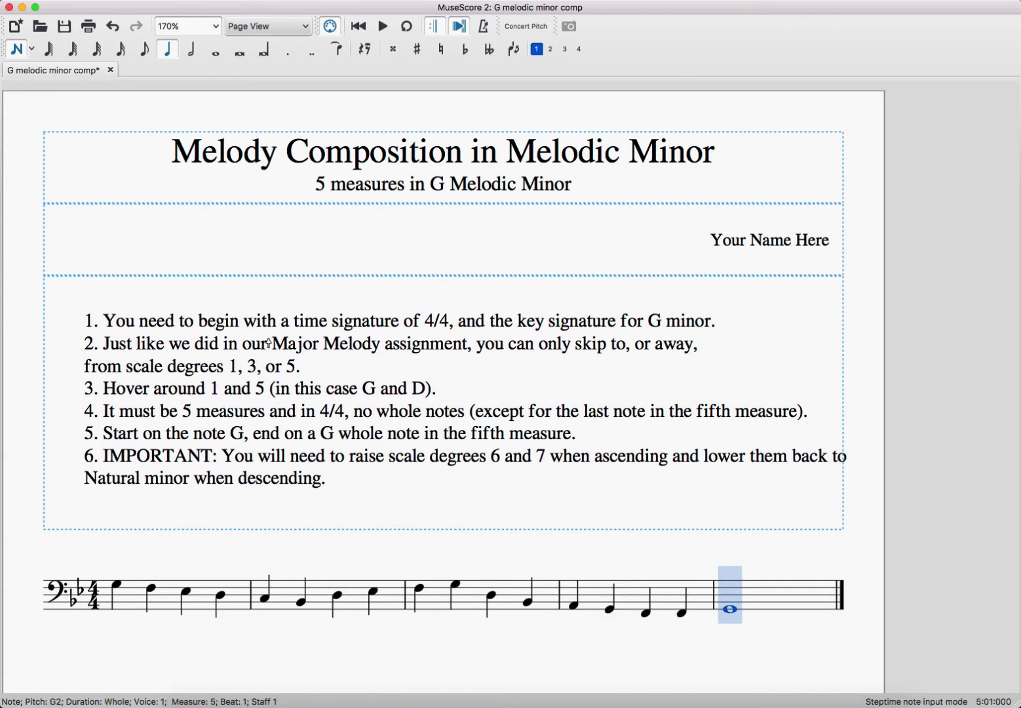
key("Escape")
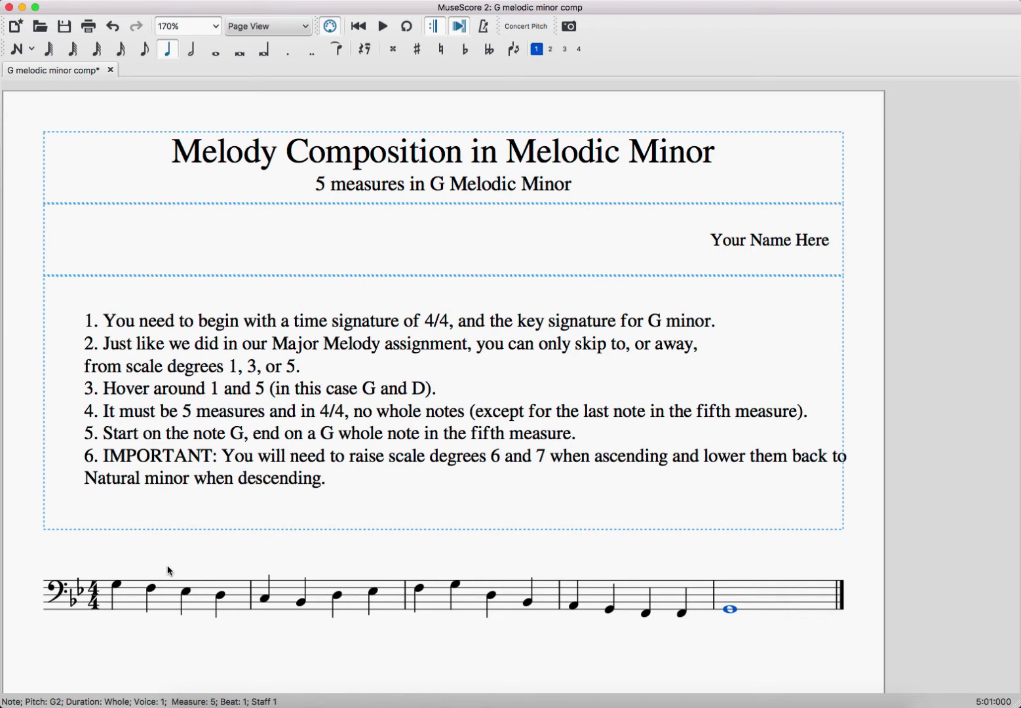
Step: Examine the melody note by note from the opening G to beat 3 of measure 2 for raised-degree candidates
left_click(120, 586)
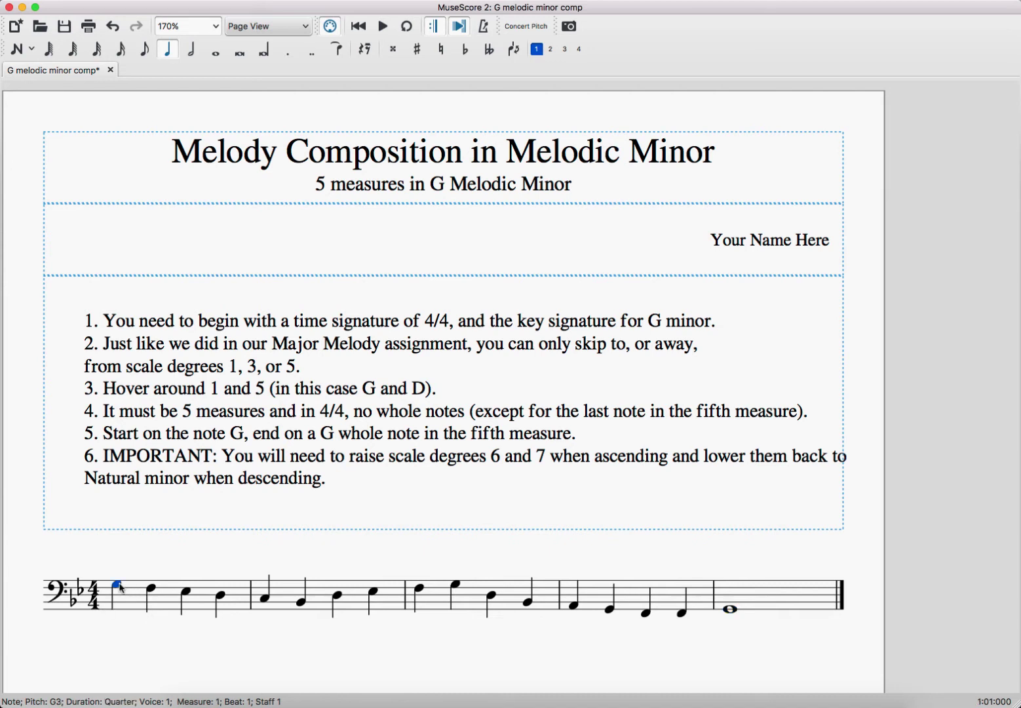
left_click(152, 588)
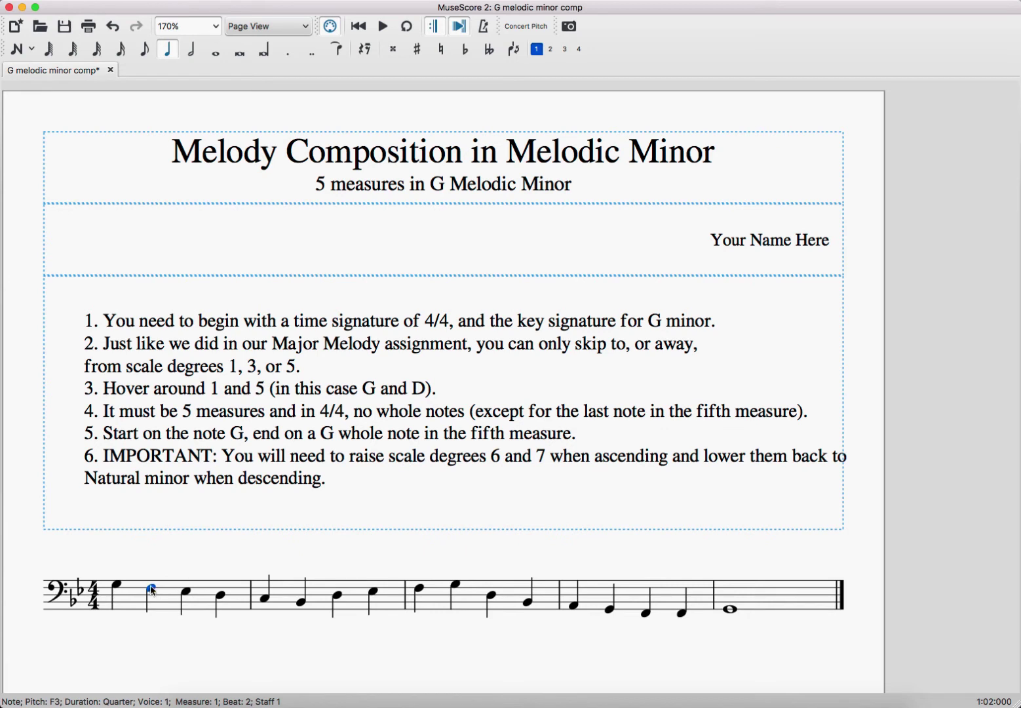
left_click(188, 594)
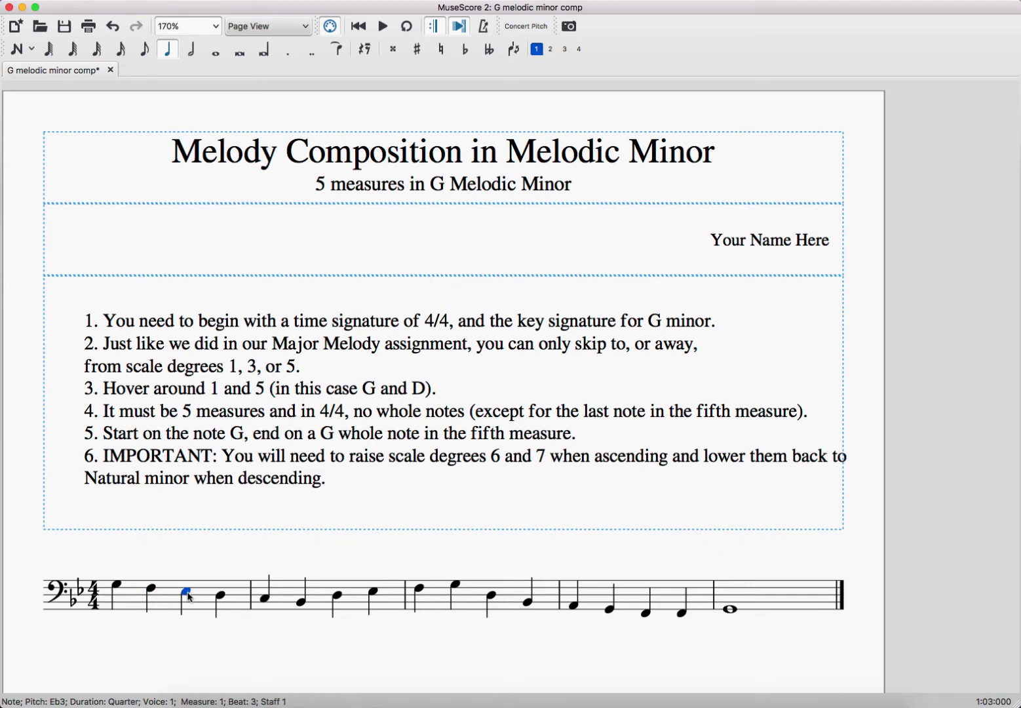
left_click(222, 599)
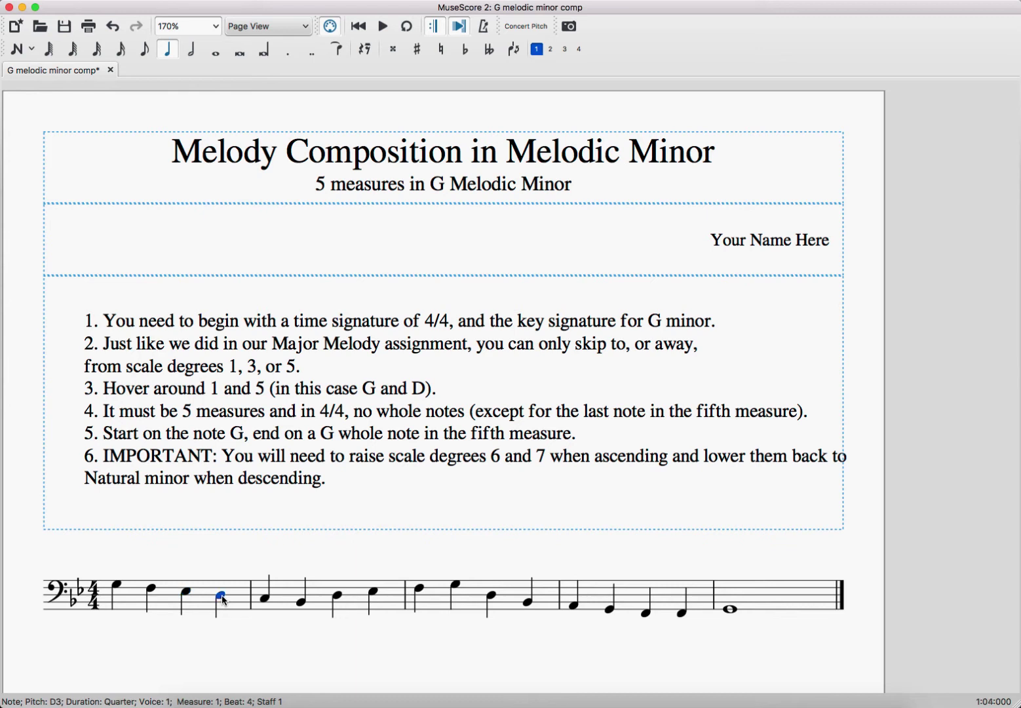
left_click(268, 599)
left_click(305, 604)
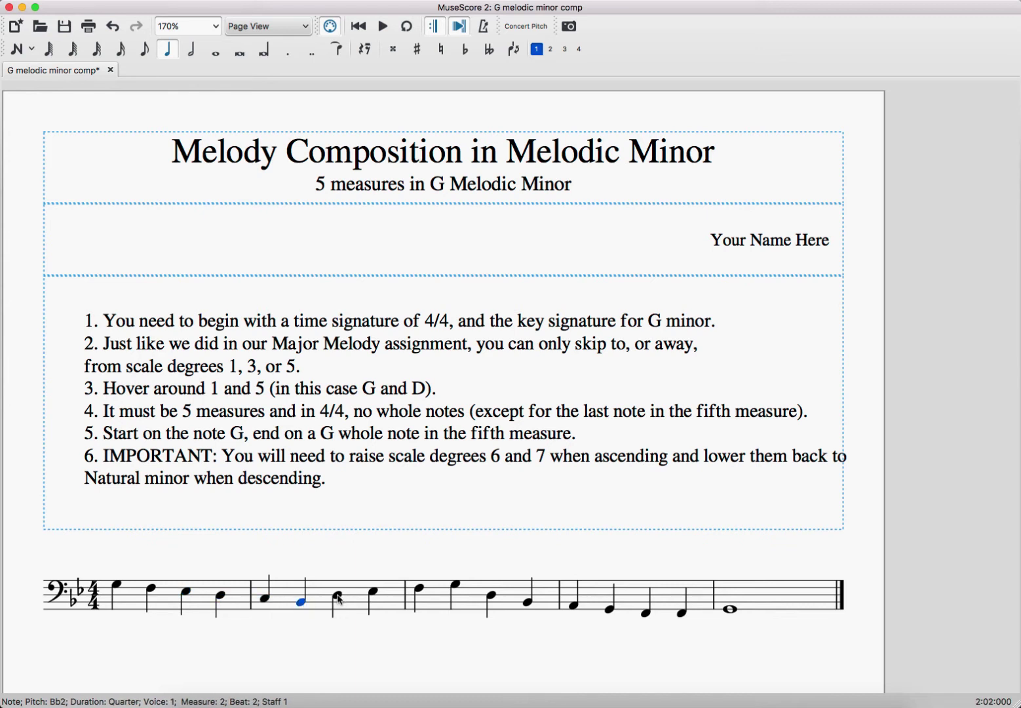
left_click(345, 600)
Step: Raise the last note of measure 2 to E natural and the first note of measure 3 to F-sharp
left_click(373, 593)
key("Up")
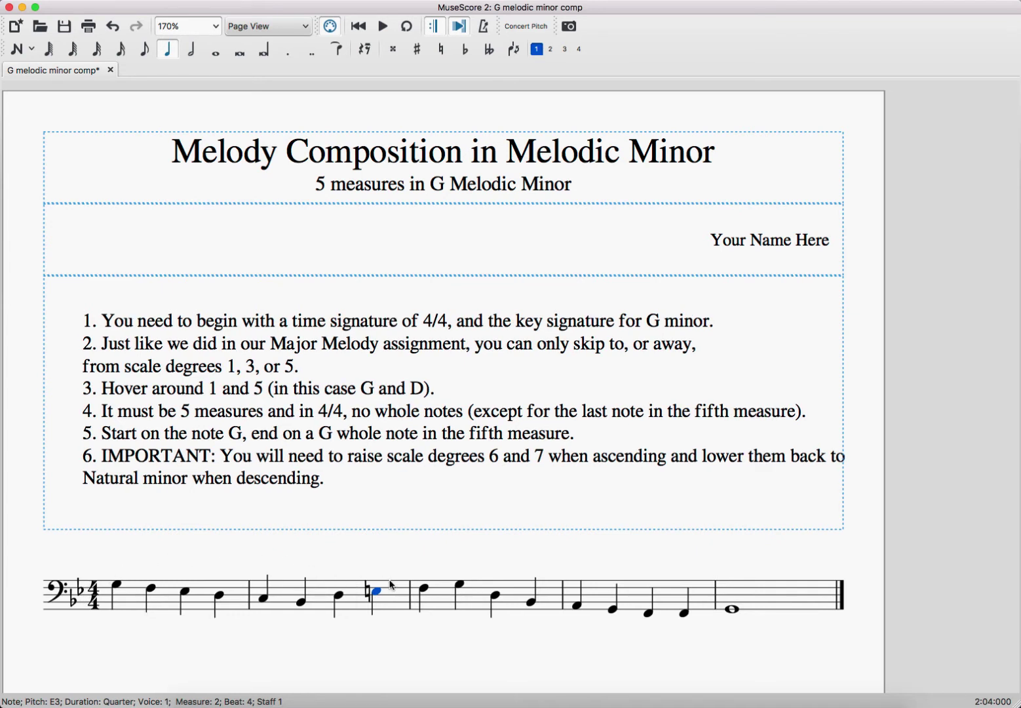
key("Right")
key("Up")
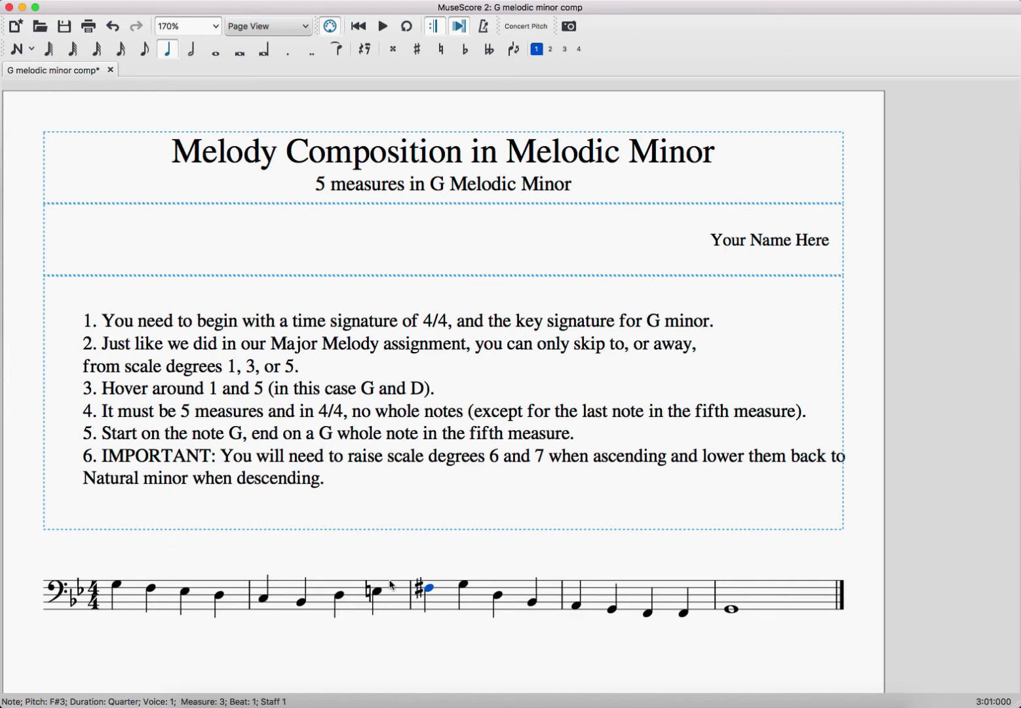
Step: Examine the remaining notes of measures 3 to 5, focusing on how the two Fs in measure 4 lead to G
key("Right")
key("Right")
key("Right")
key("Right")
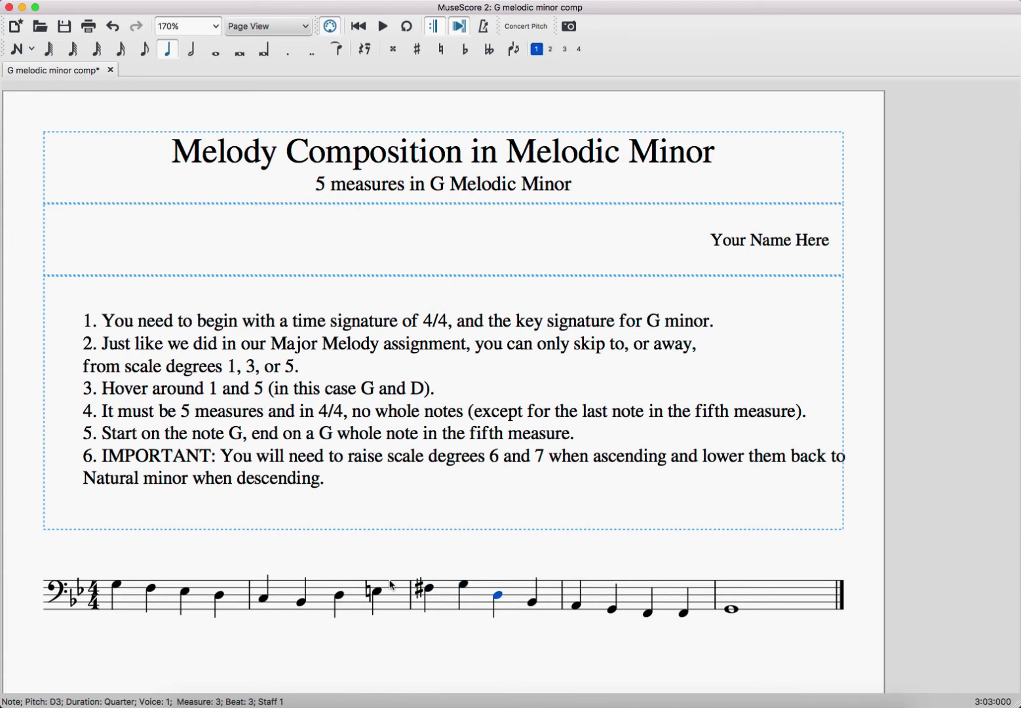
key("Right")
key("Right")
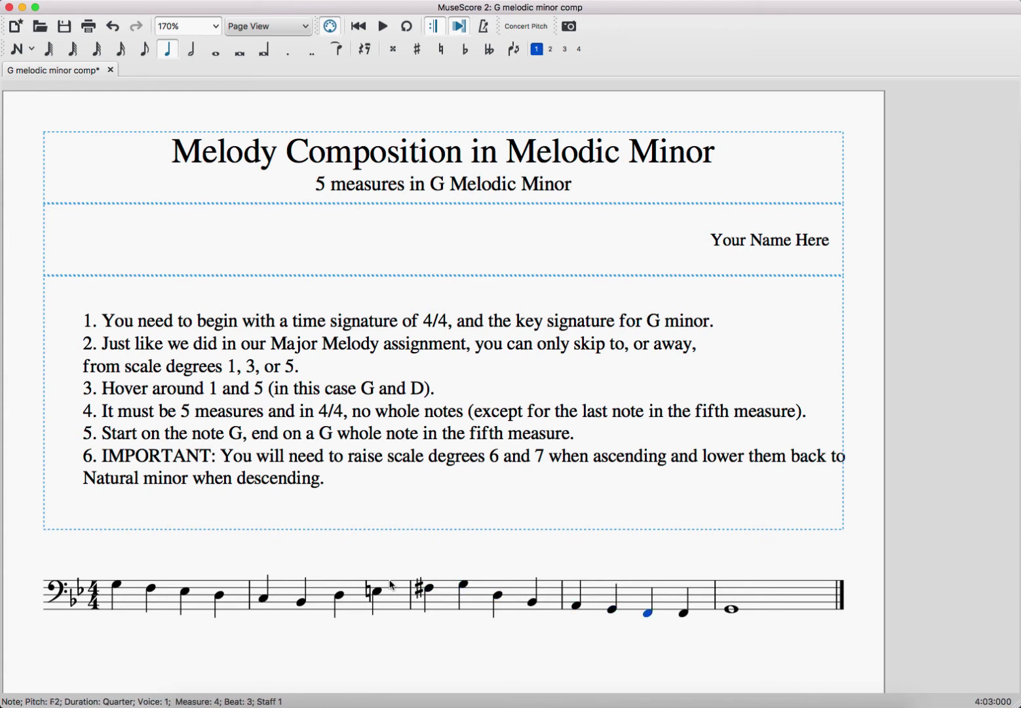
key("Left")
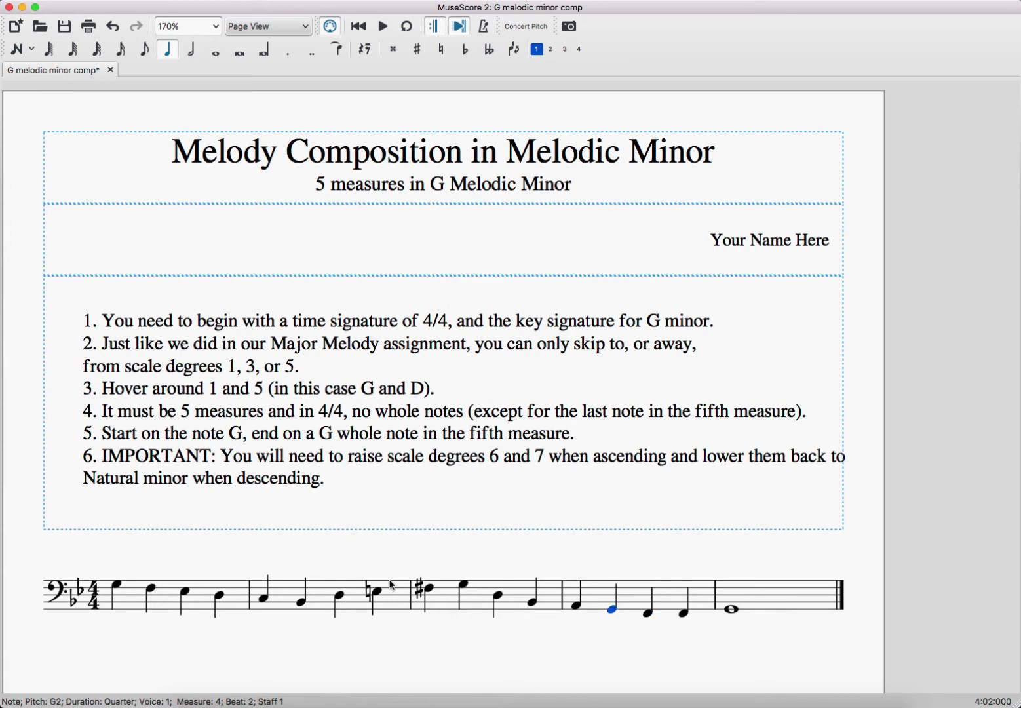
key("Right")
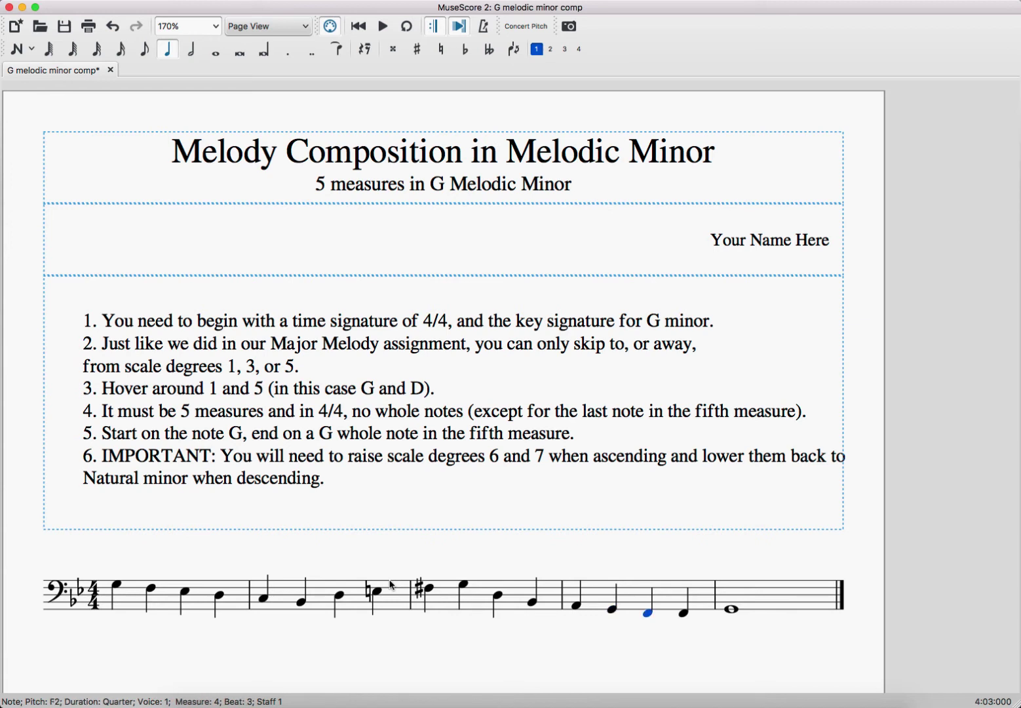
key("Right")
key("Left")
key("Right")
key("Left")
key("Right")
key("Left")
key("Right")
key("Right")
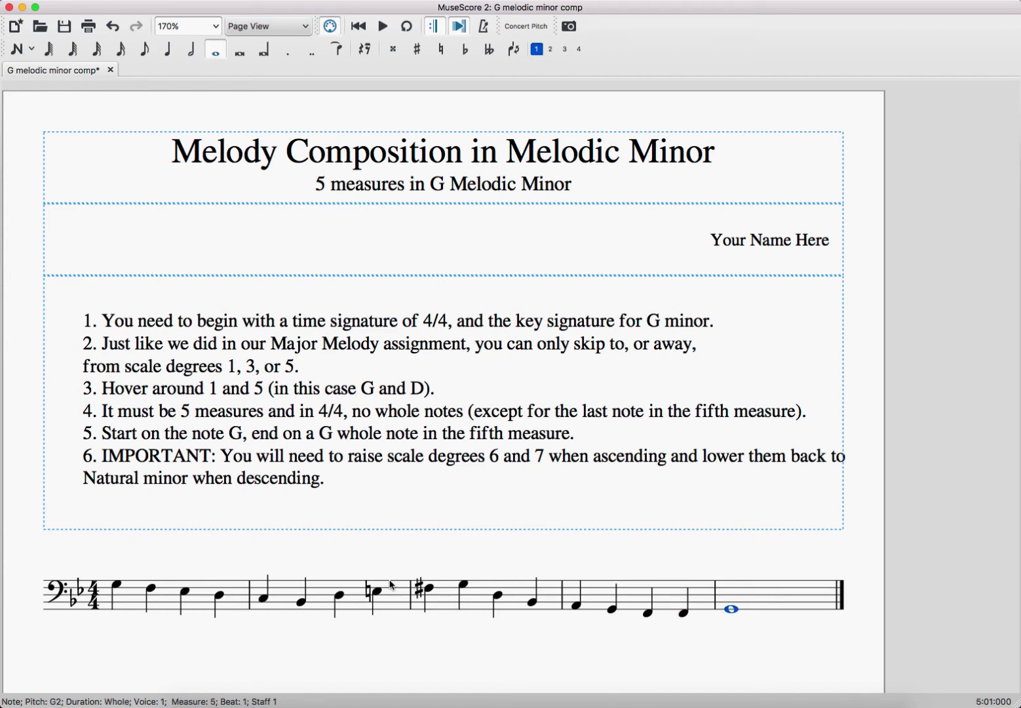
Step: Raise both F quarter notes on beats 3 and 4 of measure 4 to F-sharp
key("Left")
key("Left")
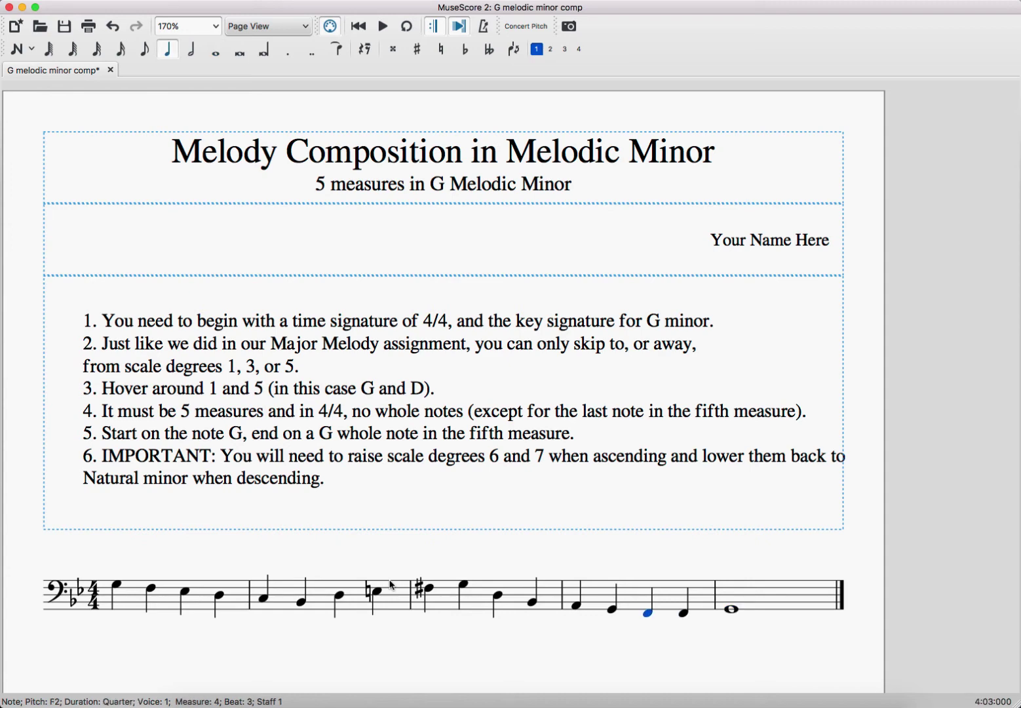
key("Up")
key("Right")
key("Up")
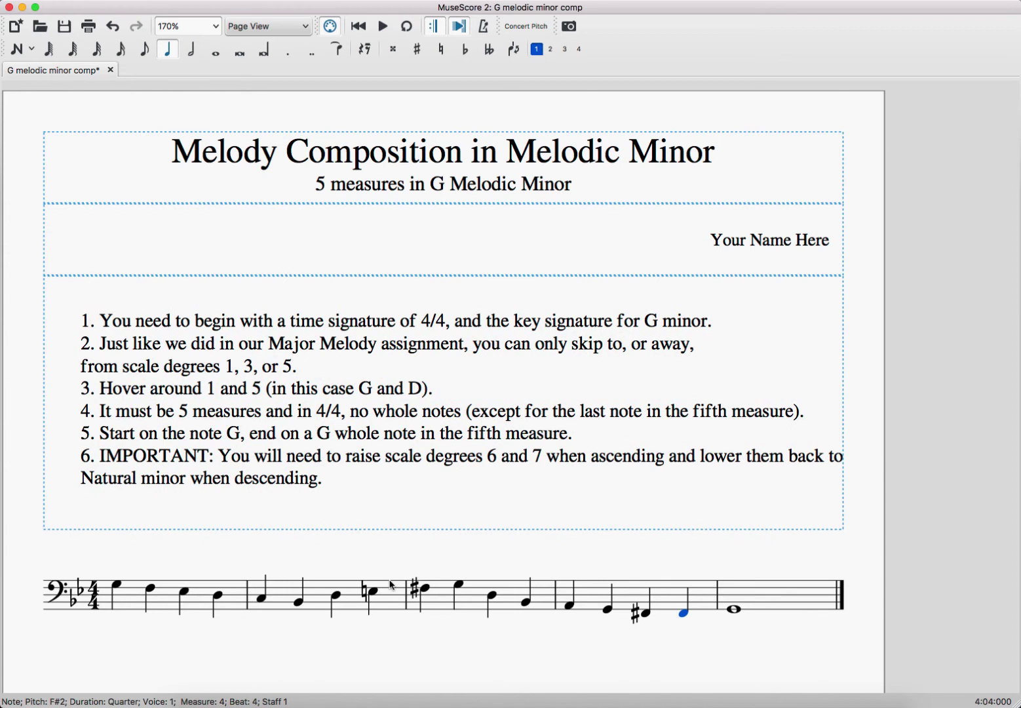
key("Left")
key("Right")
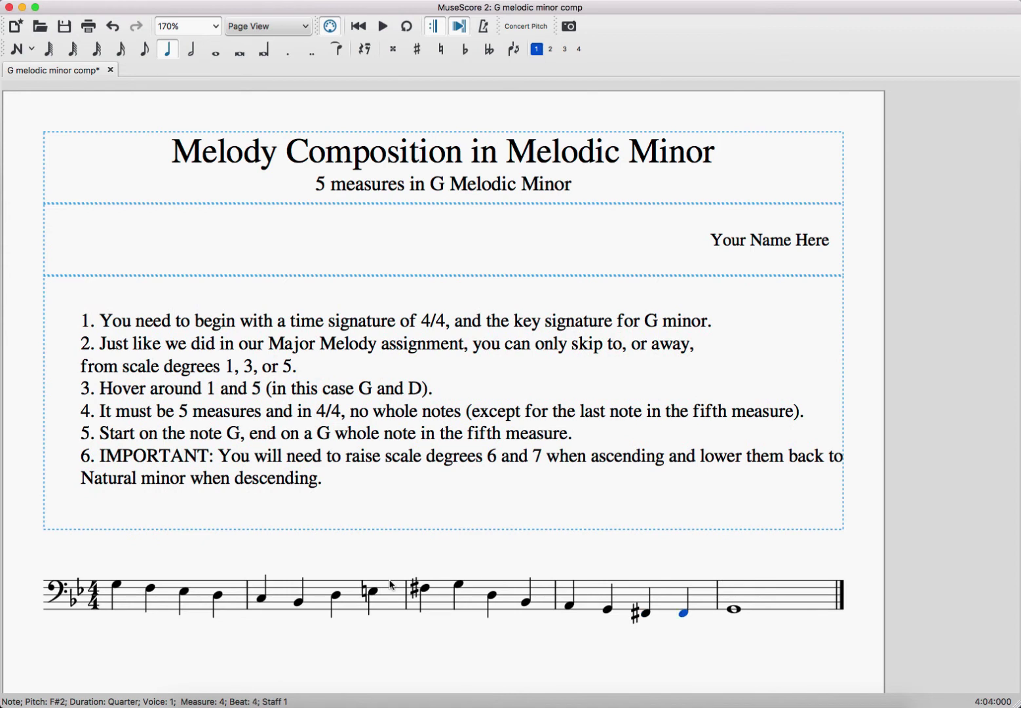
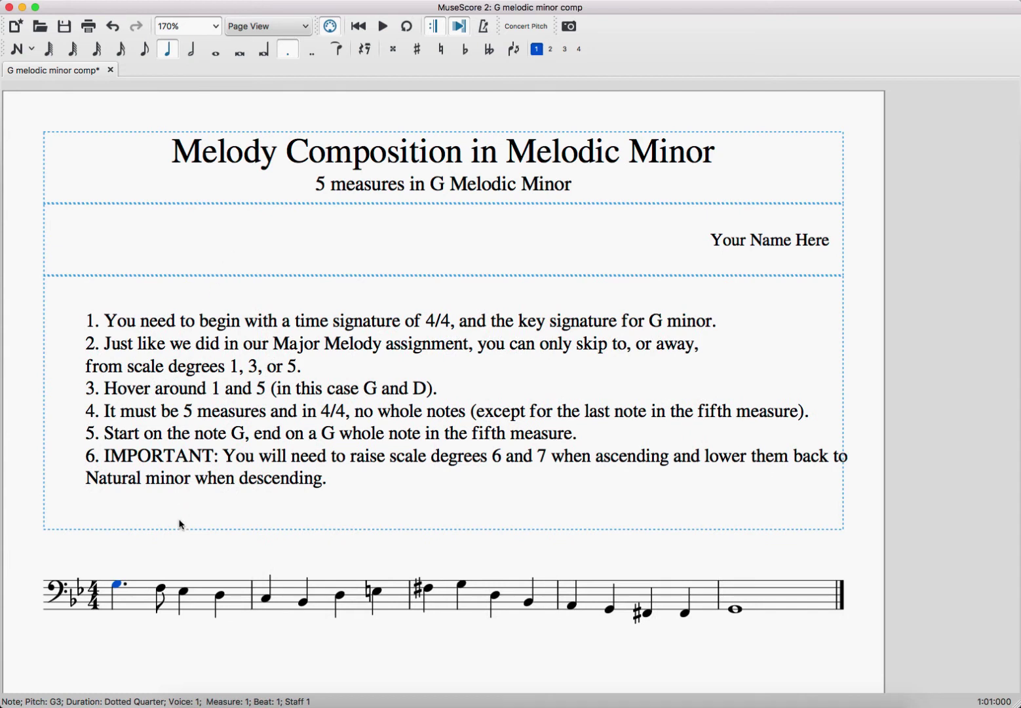
Step: Turn the C at the start of measure 2 into a dotted quarter note
left_click(270, 601)
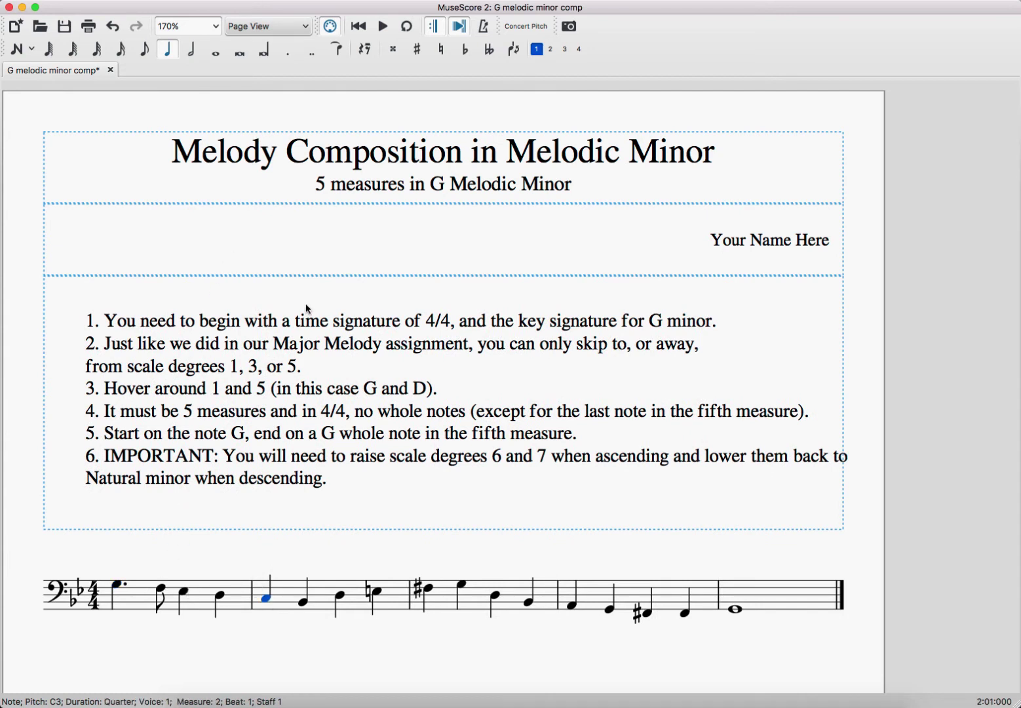
left_click(288, 50)
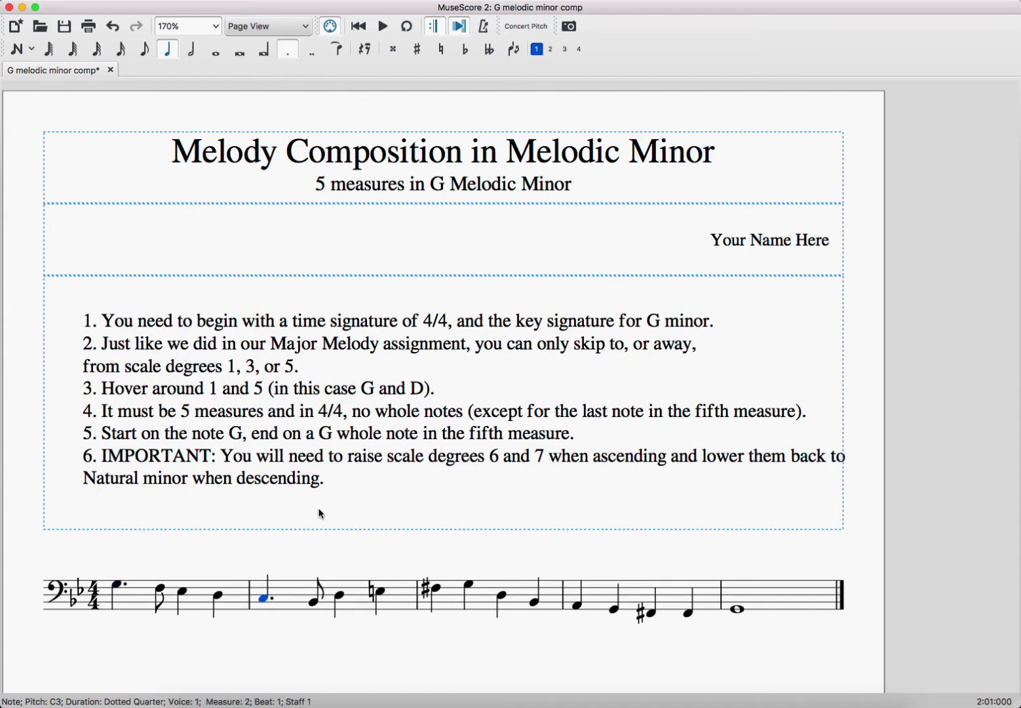
Step: Shorten the G on beat 2 of measure 3 to a 16th note
left_click(340, 596)
left_click(384, 594)
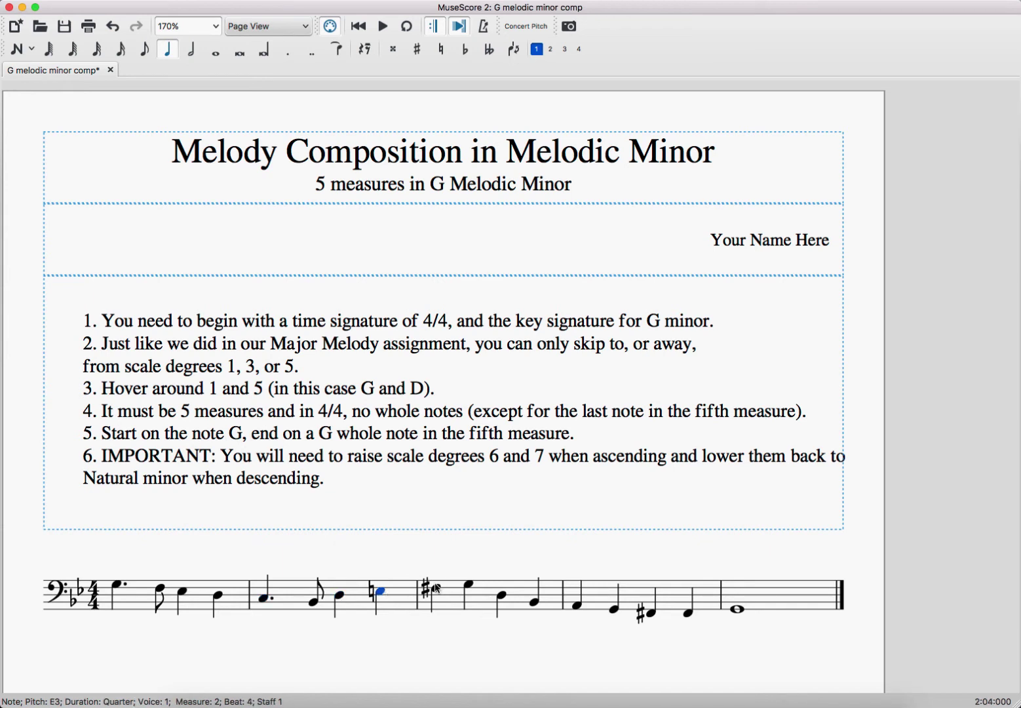
left_click(436, 589)
left_click(470, 586)
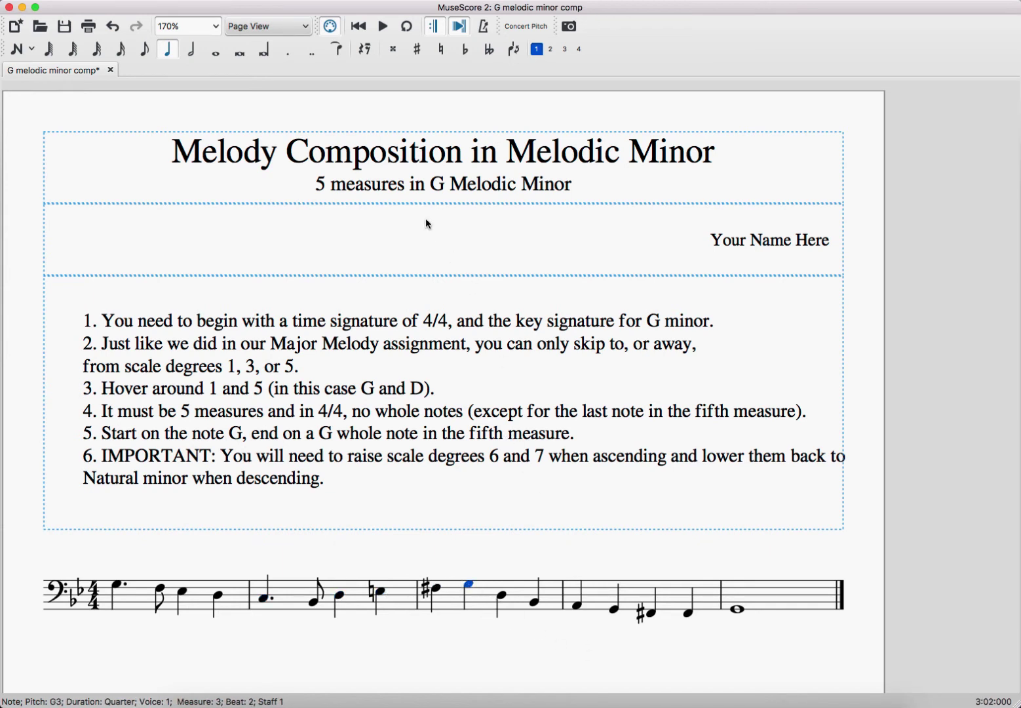
left_click(120, 49)
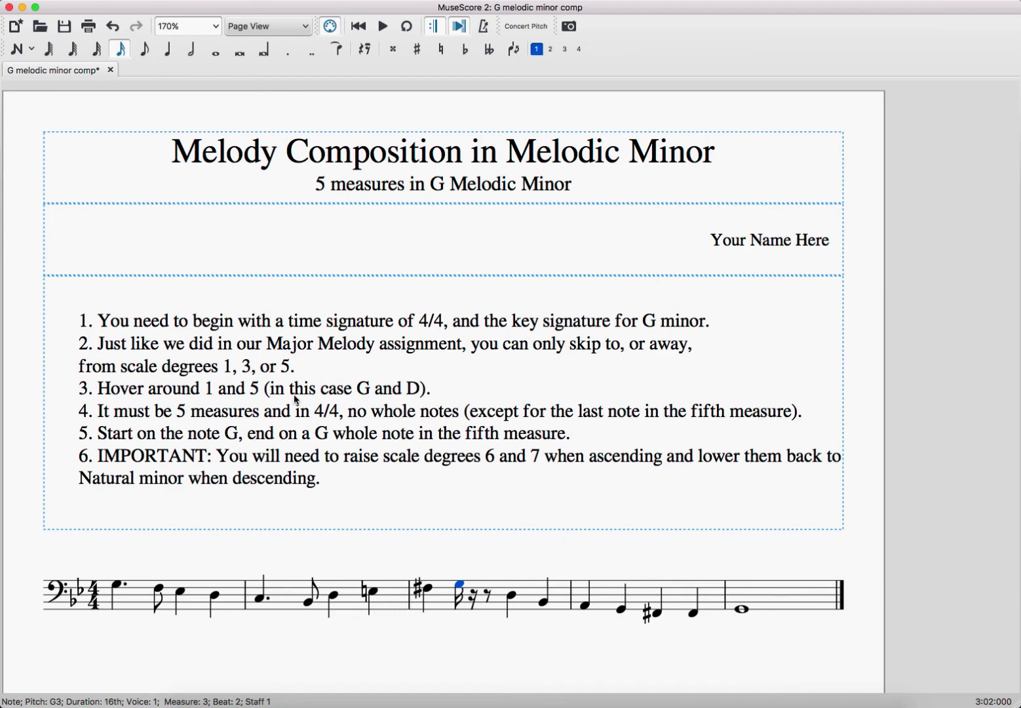
Step: Fill the rest of beat 2 in measure 3 with 16th notes A, B-flat and A after the G
key("n")
key("a")
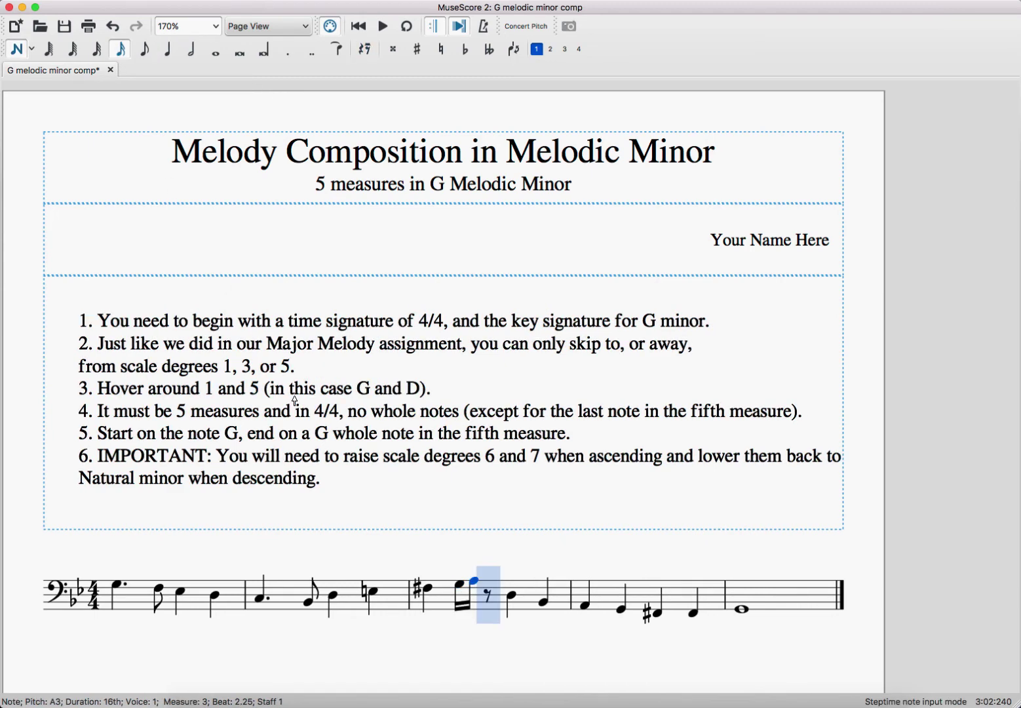
key("b")
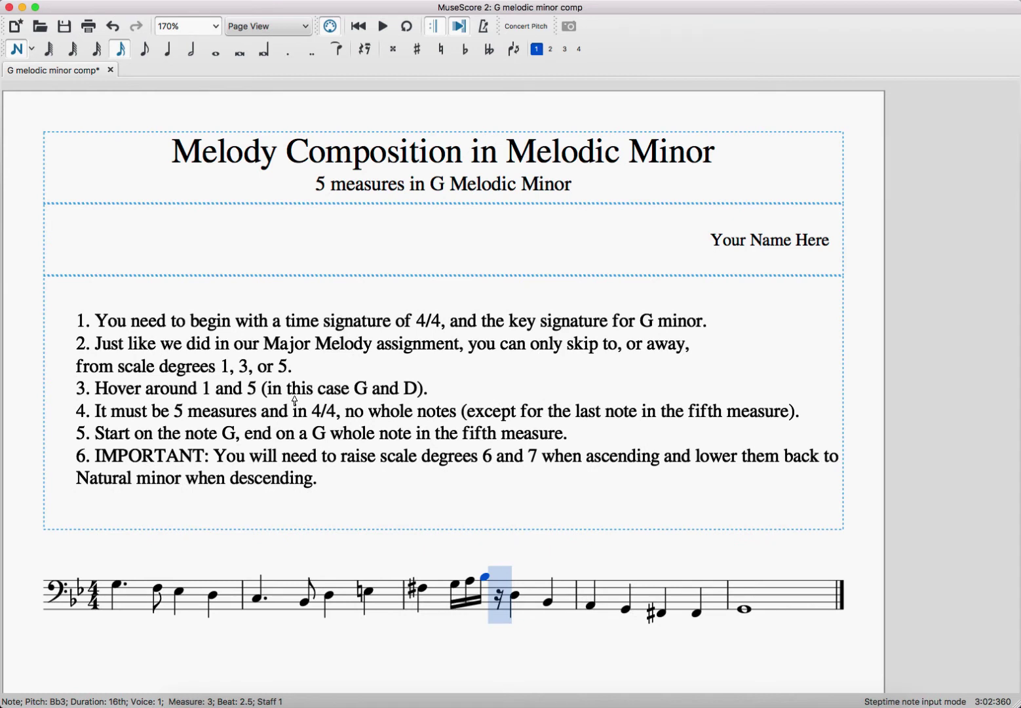
key("a")
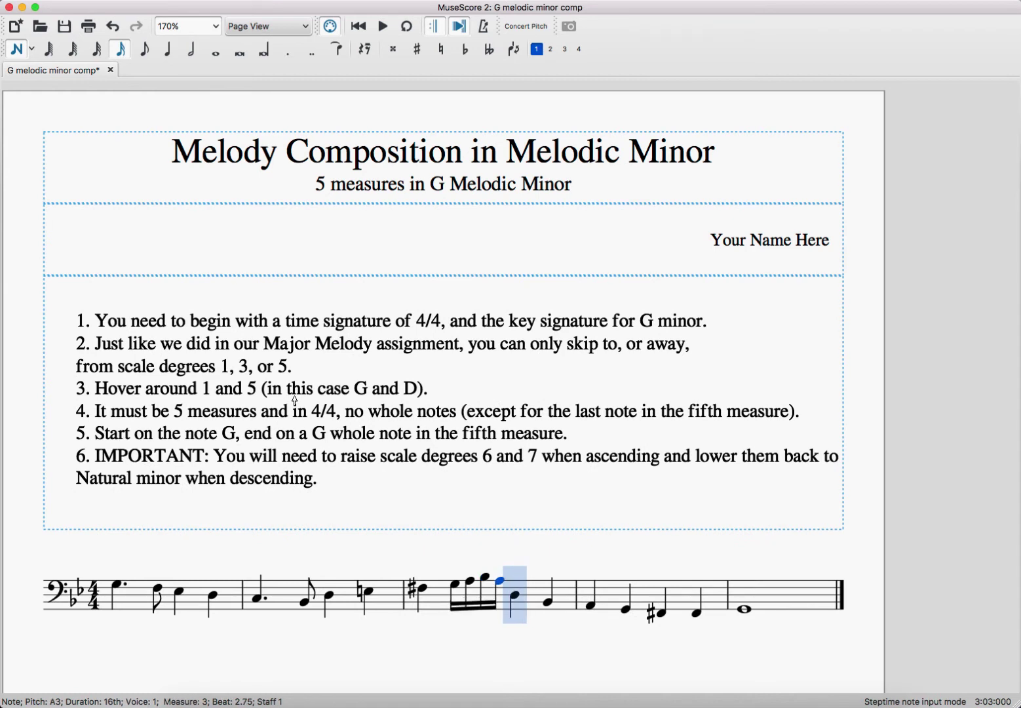
Step: Review the four 16th notes on beat 2 of measure 3 and how they lead to the D on beat 3
key("Left")
key("Left")
key("Left")
key("Left")
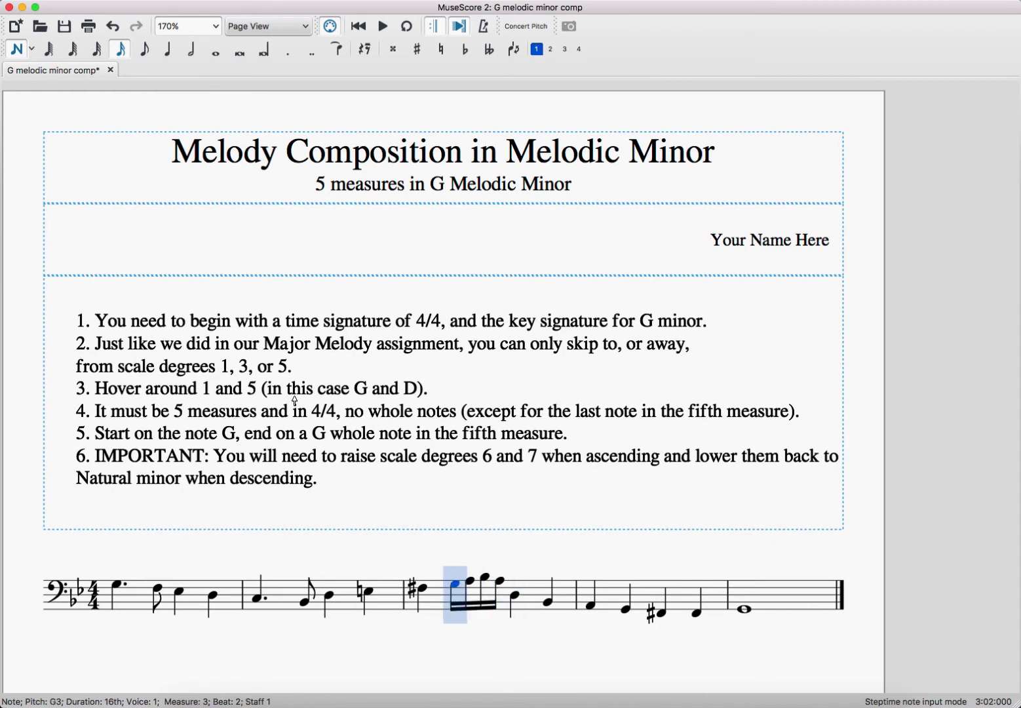
key("Right")
key("Right")
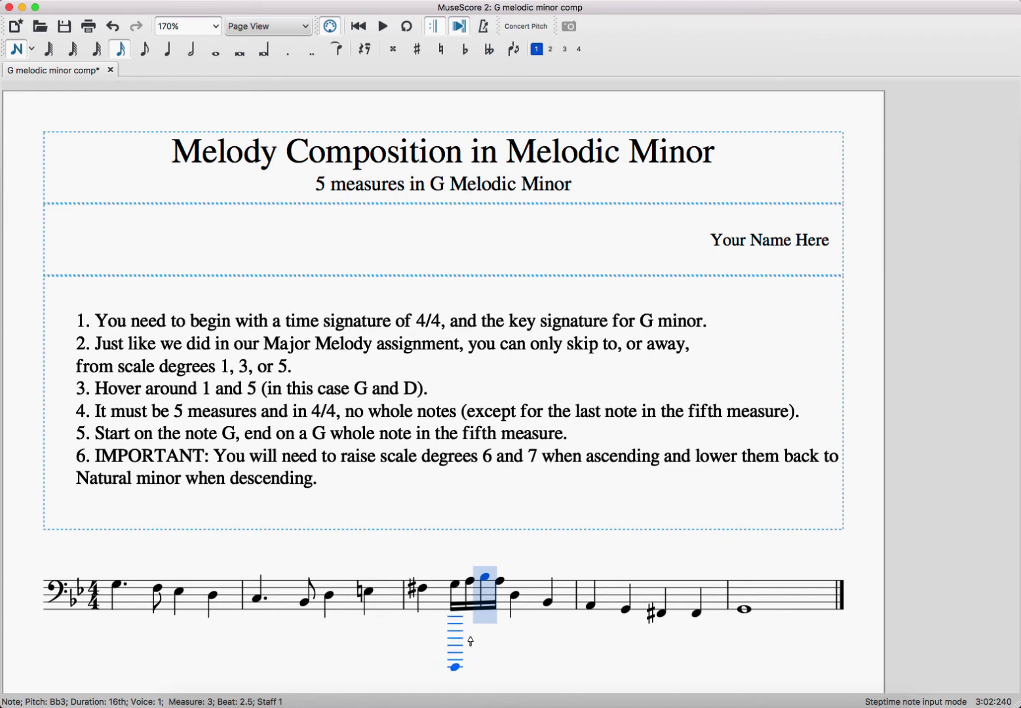
key("Escape")
left_click(454, 584)
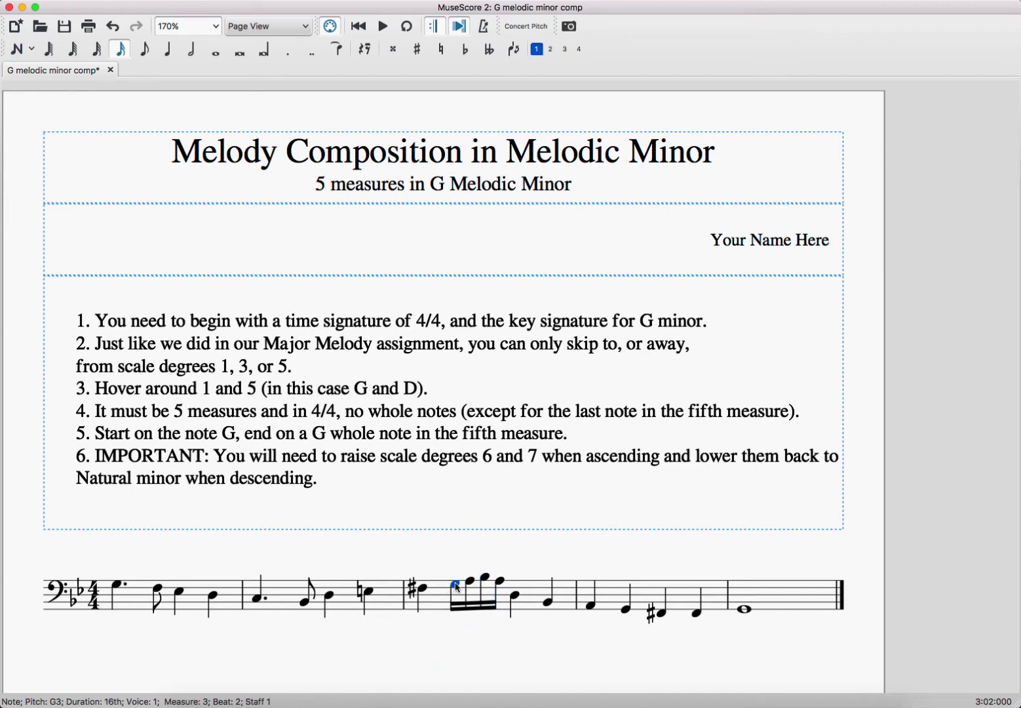
left_click(469, 581)
left_click(485, 577)
left_click(500, 580)
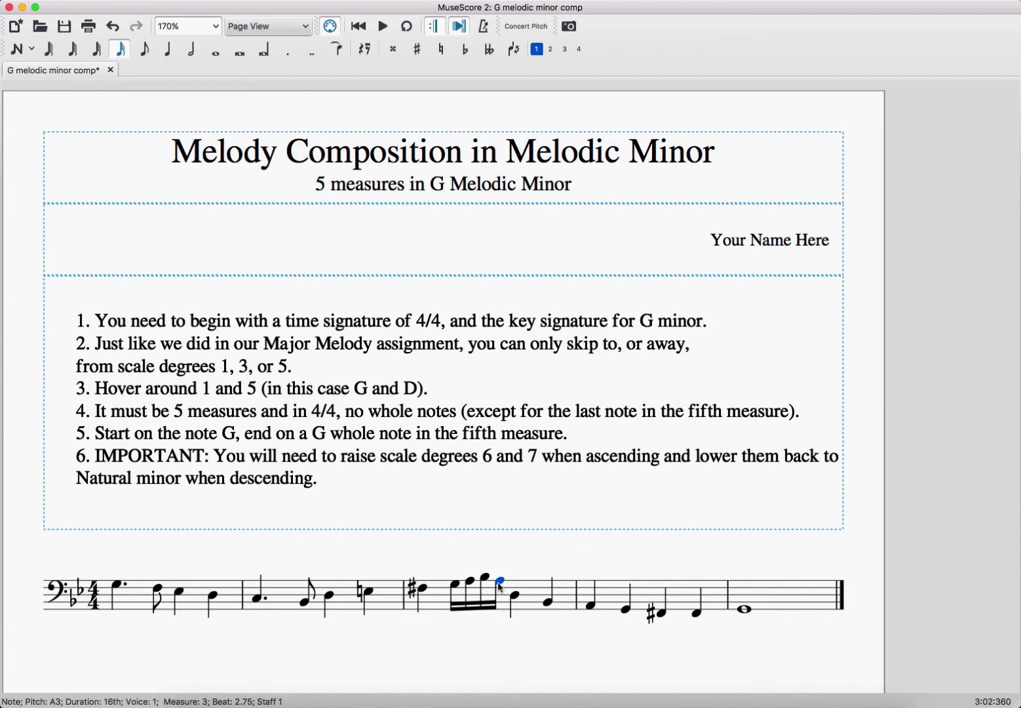
left_click(516, 598)
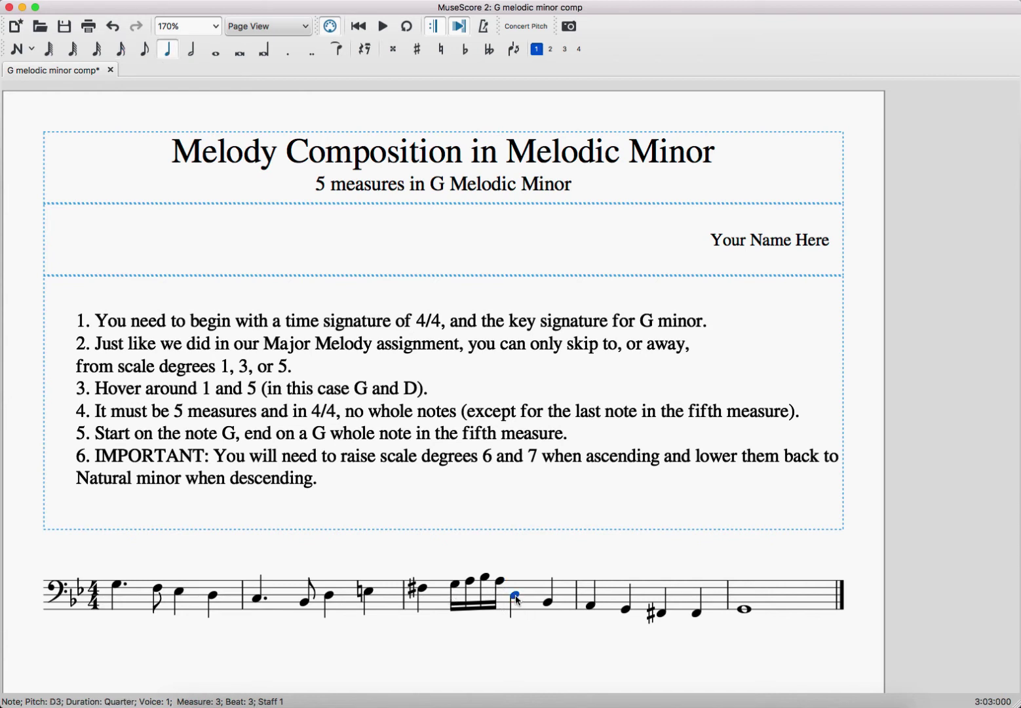
Step: Lengthen the B-flat in the 16th-note group of measure 3 to an eighth note
left_click(485, 579)
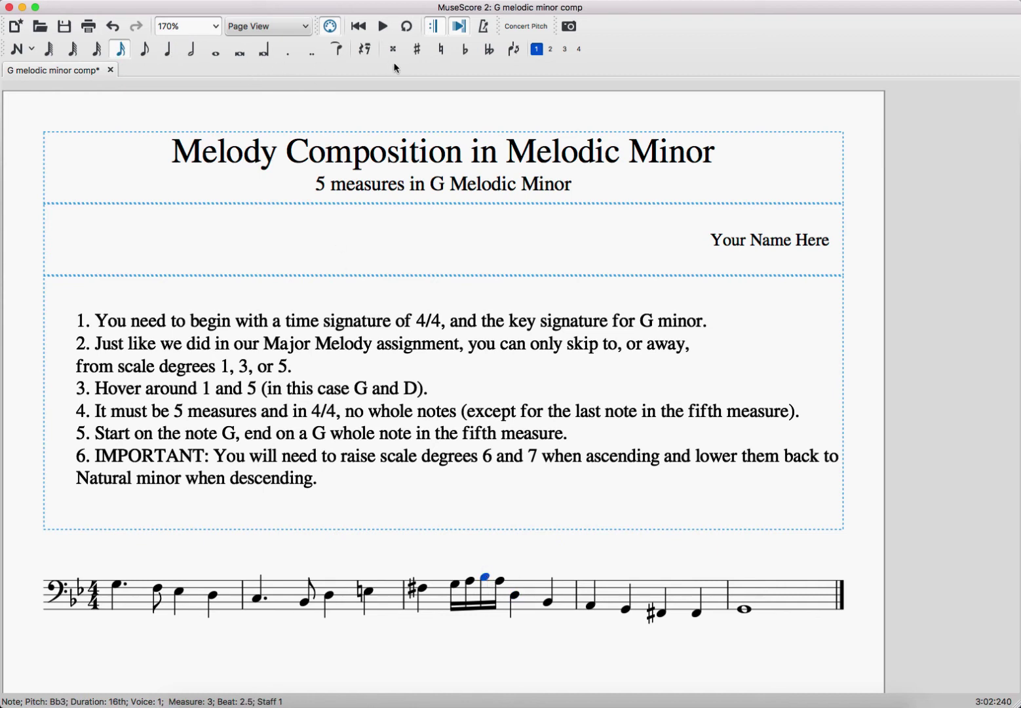
left_click(144, 51)
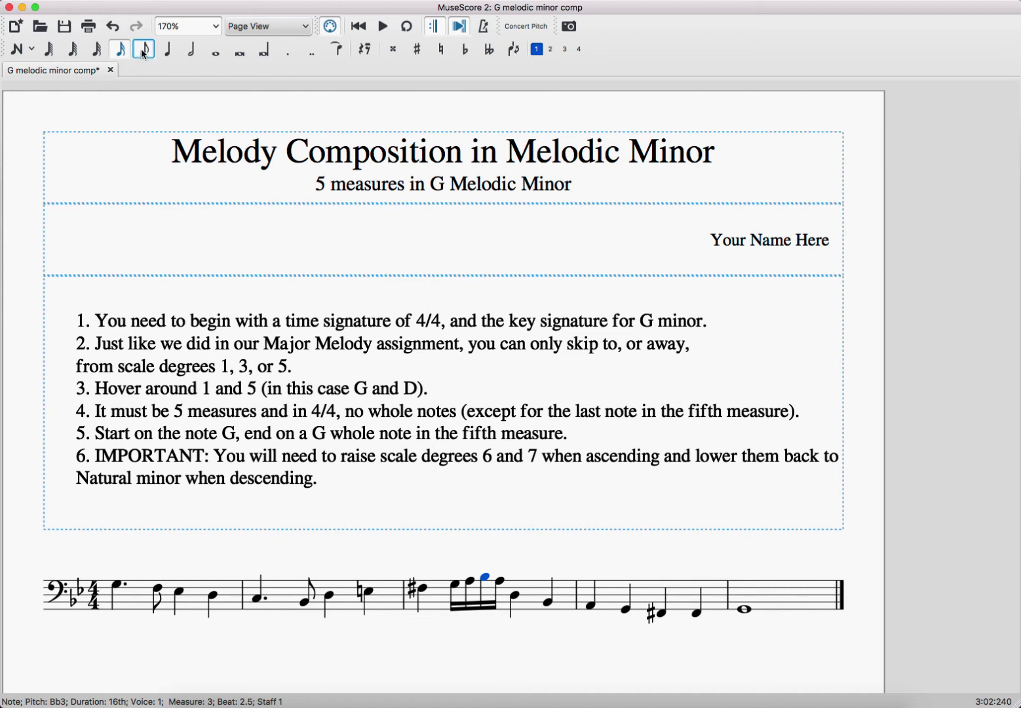
Step: Go through the notes one by one from the F-sharp in measure 3 to the final G in measure 5
left_click(427, 590)
key("Right")
key("Right")
key("Right")
key("Right")
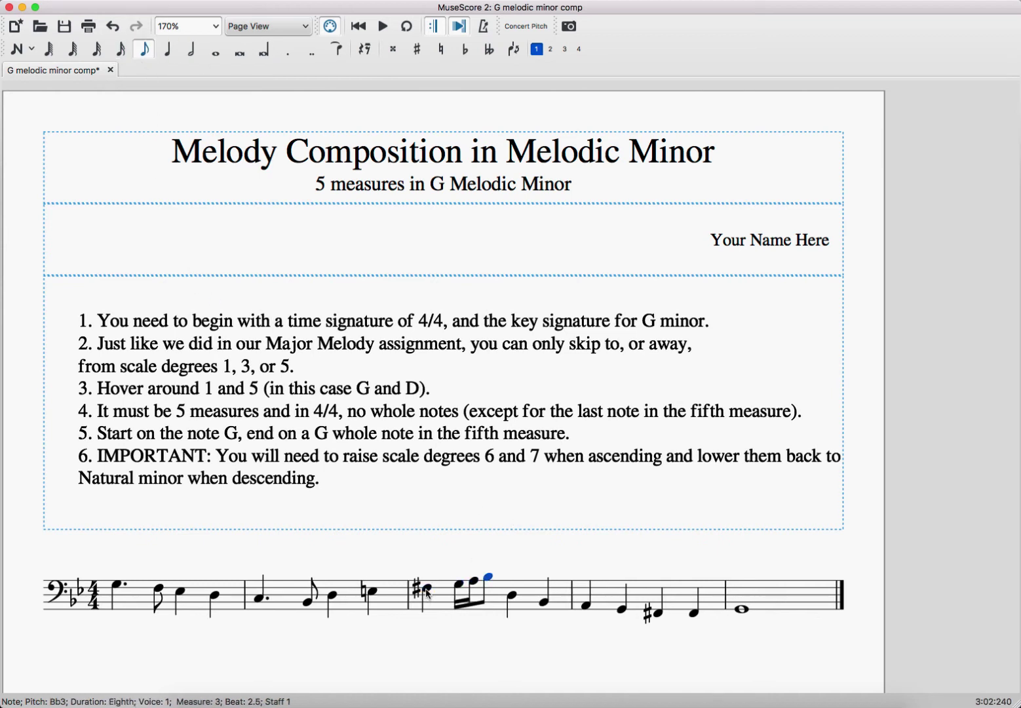
key("Right")
key("Right")
key("Right")
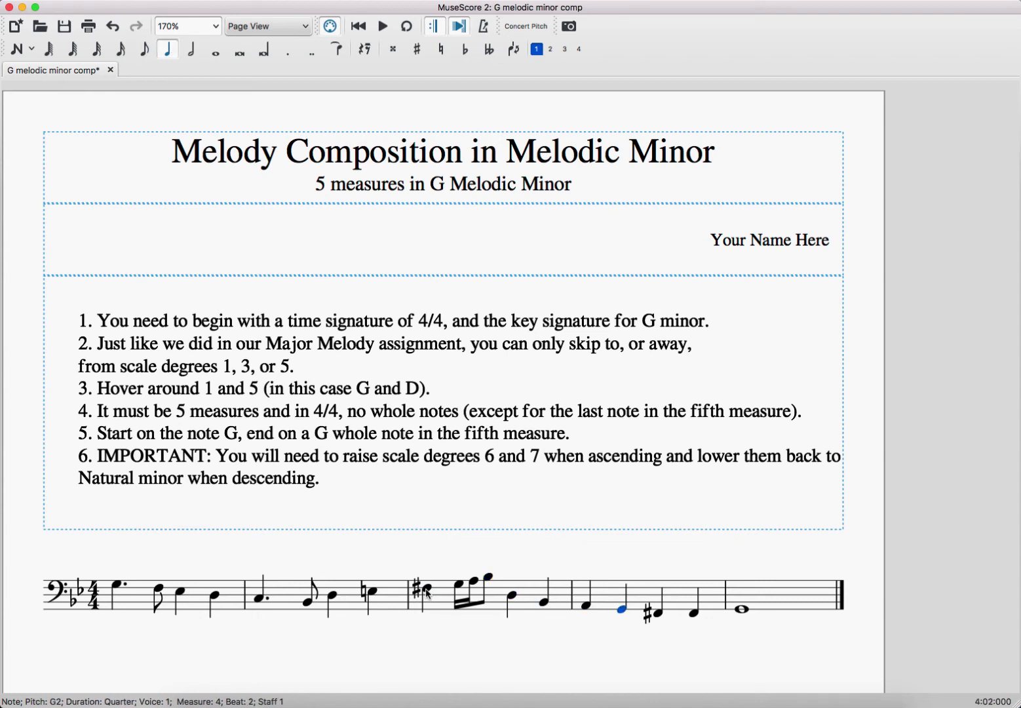
key("Right")
key("Right")
key("Right")
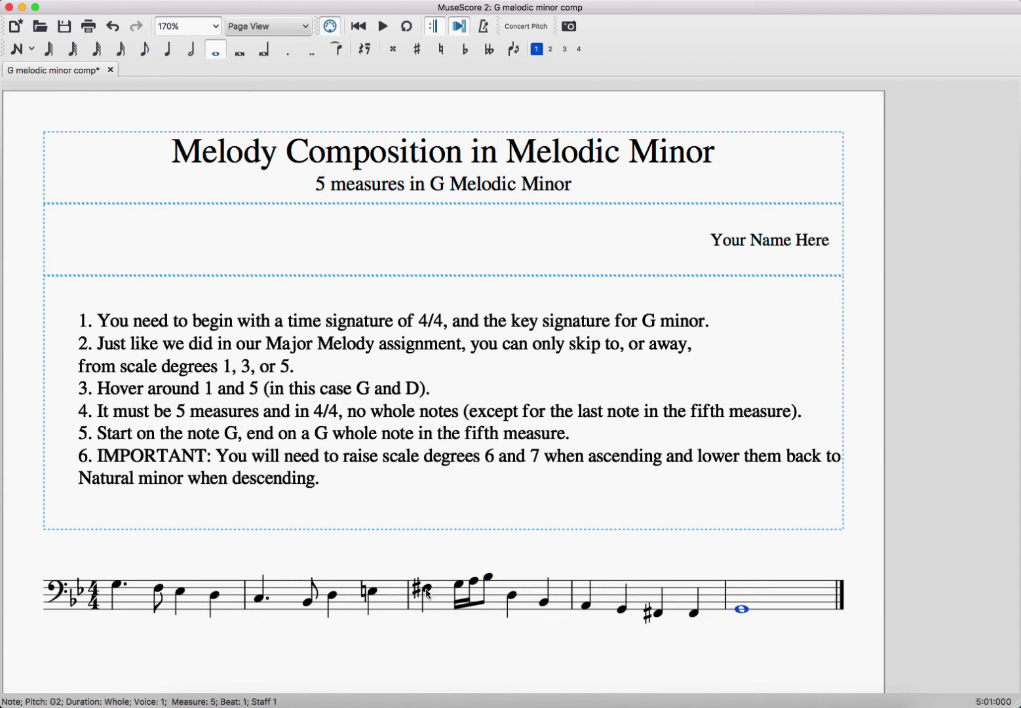
Step: Shorten the F-sharp on beat 3 of measure 4 to an eighth note and add an eighth-note G after it
key("Left")
key("Left")
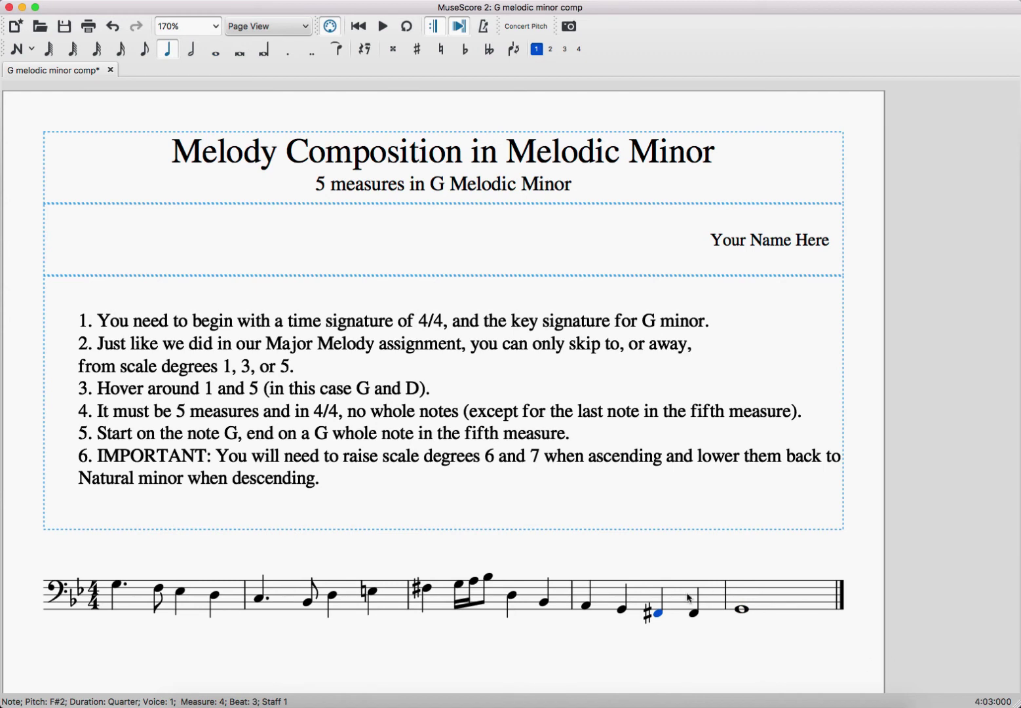
left_click(144, 49)
key("Right")
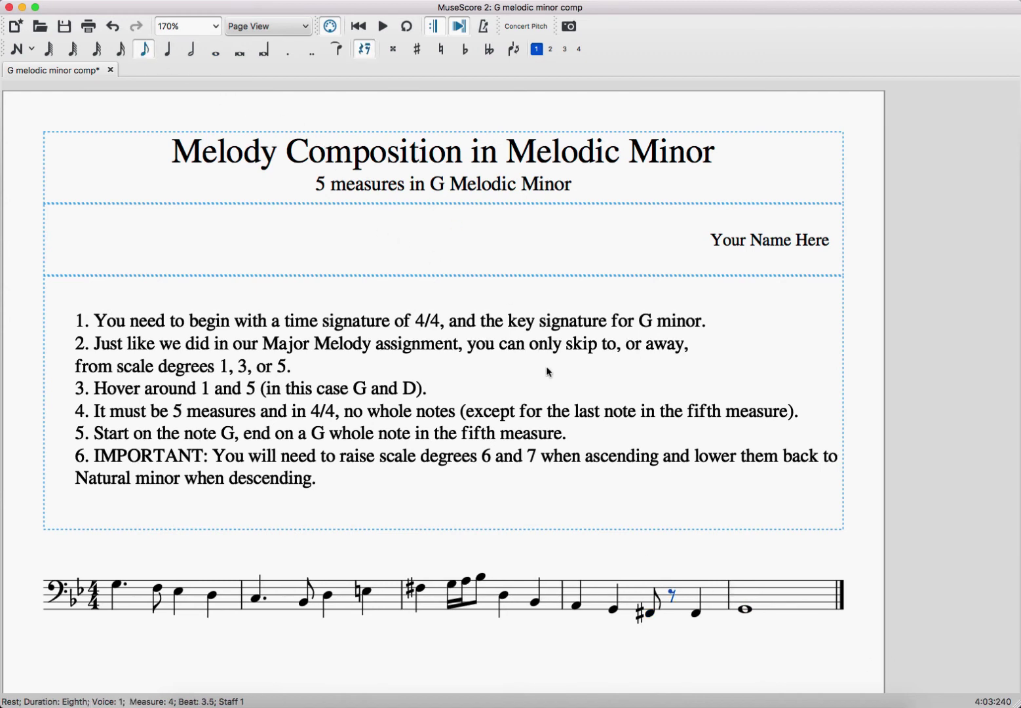
key("n")
key("g")
key("Right")
key("Right")
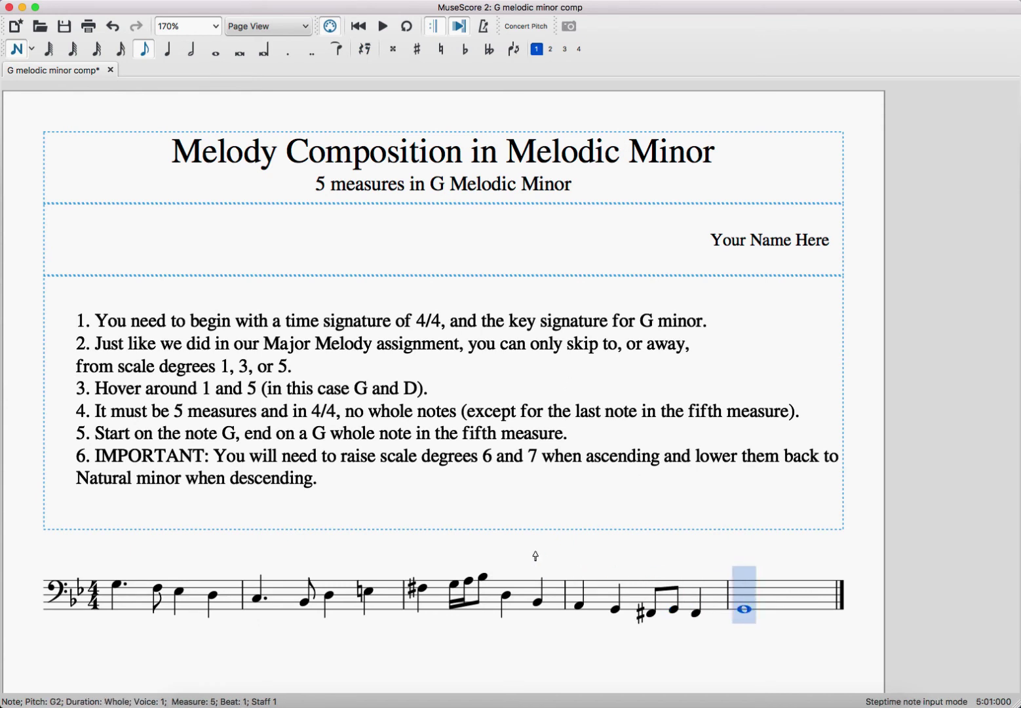
key("Escape")
Step: Play back the melody from the first note of measure 1 and stop the playback
left_click(116, 586)
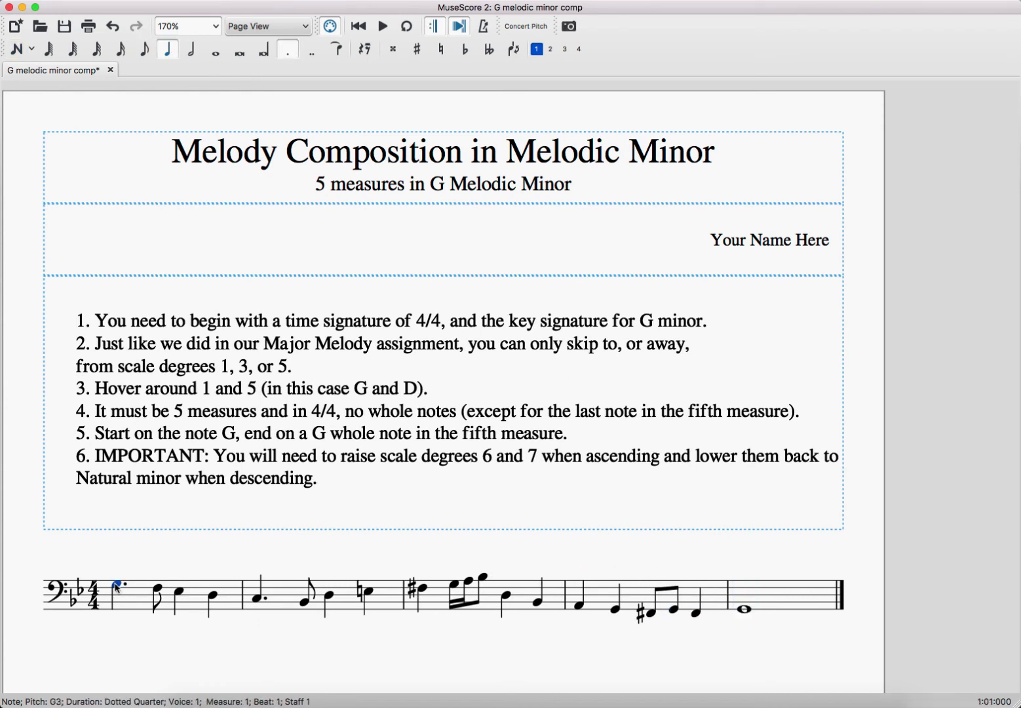
key("space")
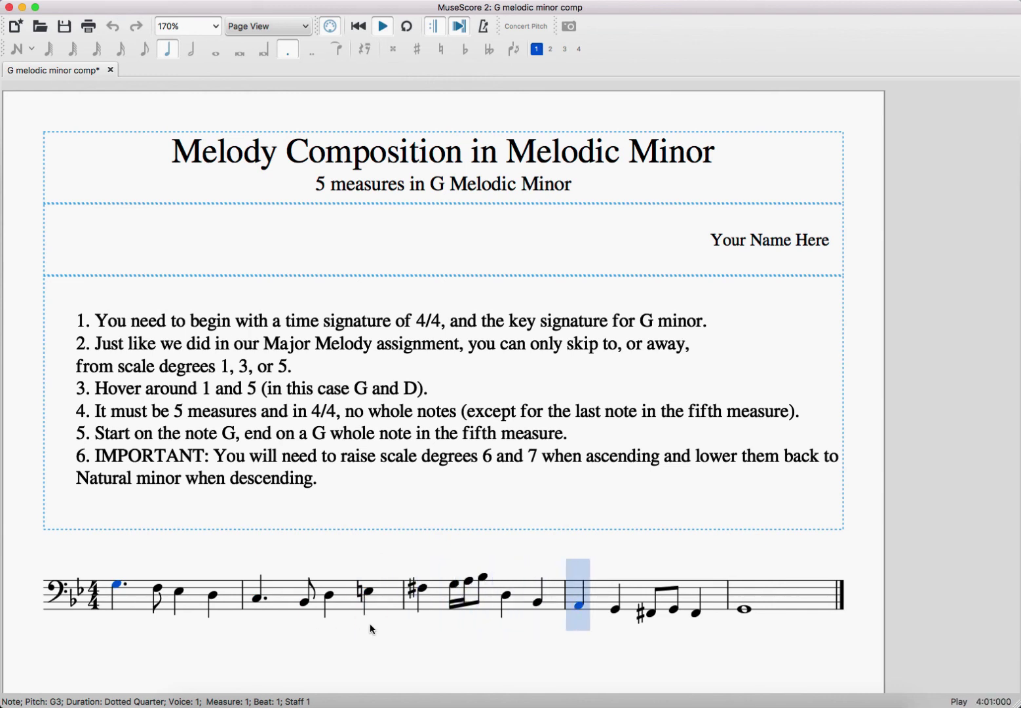
key("space")
Step: Lengthen the G on beat 2 of measure 3 to an eighth note and play the melody from the start
left_click(455, 584)
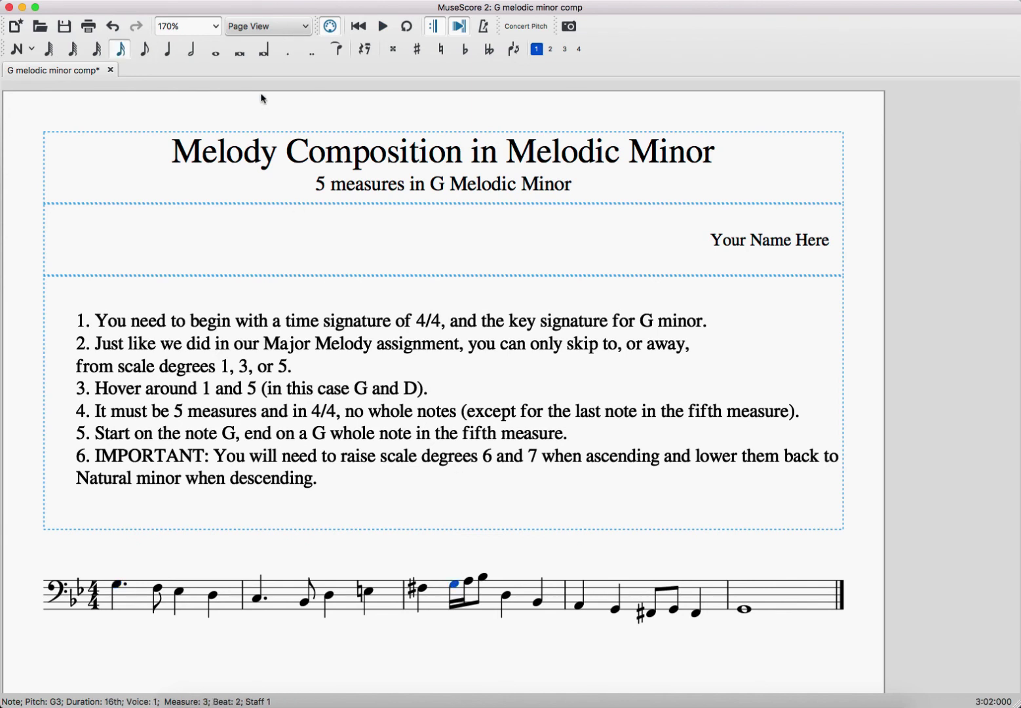
left_click(146, 51)
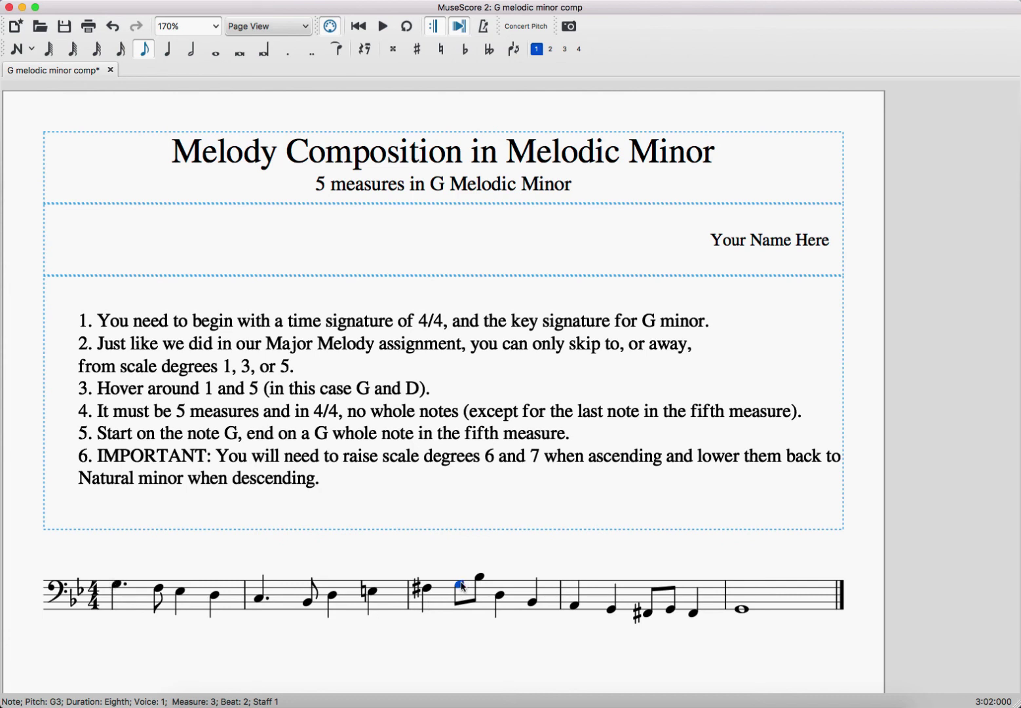
left_click(121, 585)
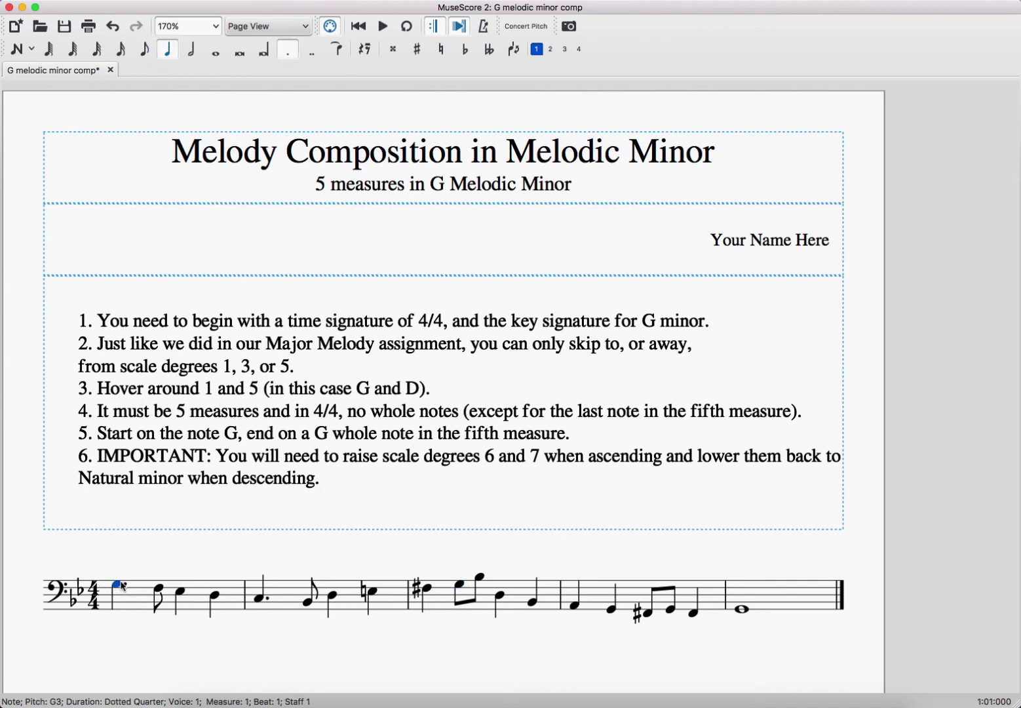
key("space")
Step: Examine how the raised E in measure 2 and the F-sharp in measure 3 lead up to G
left_click(371, 594)
left_click(426, 590)
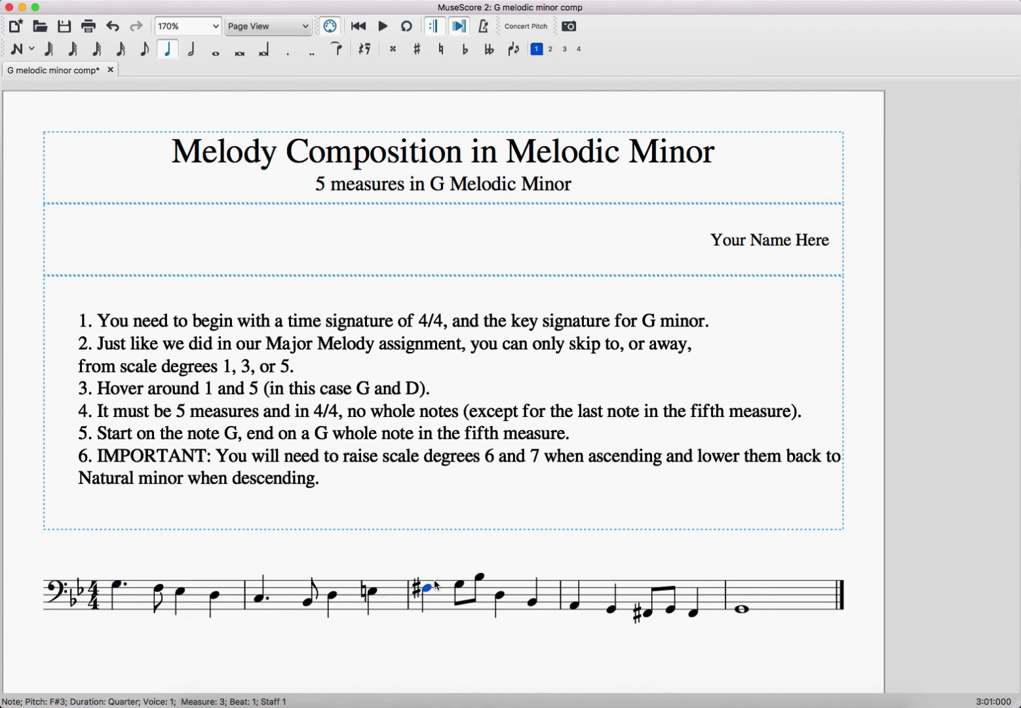
left_click(373, 594)
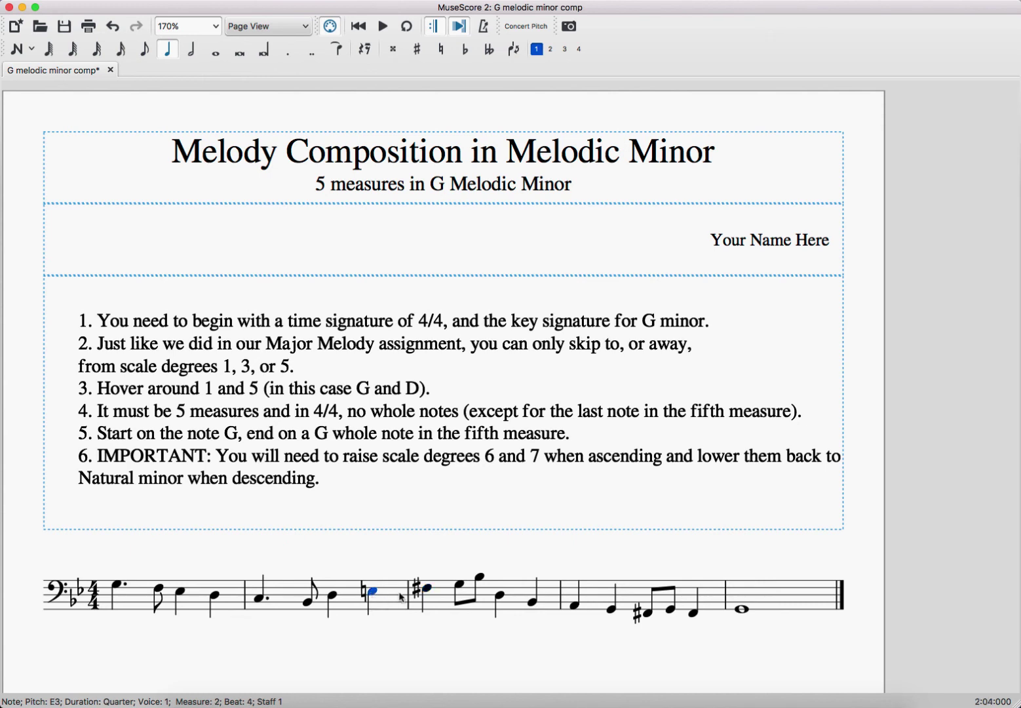
left_click(426, 589)
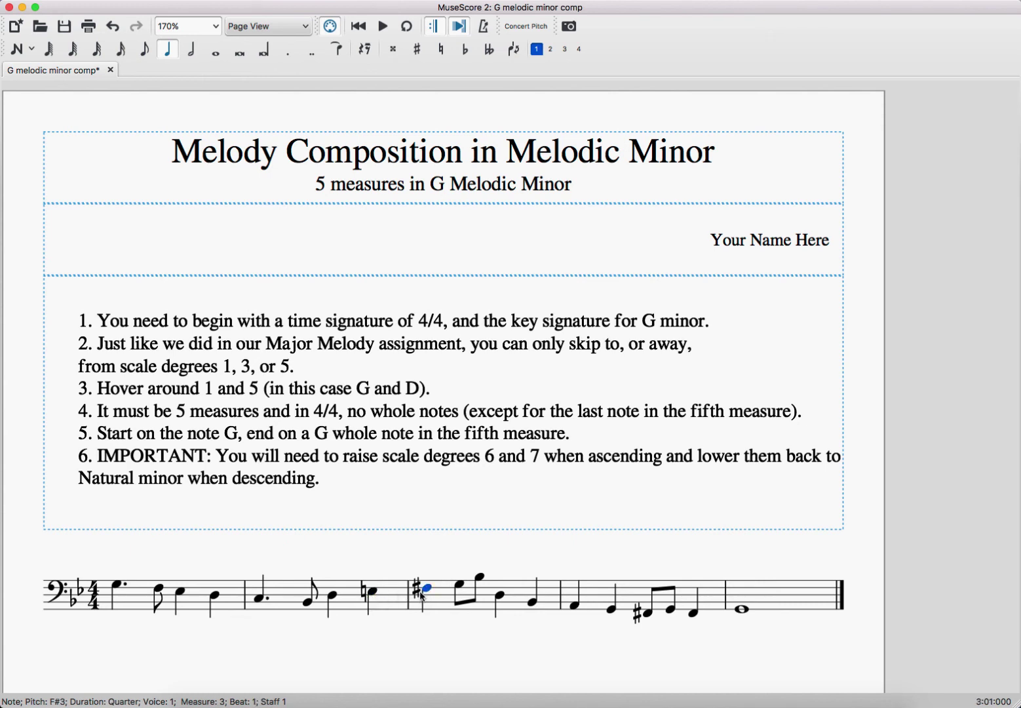
left_click(461, 584)
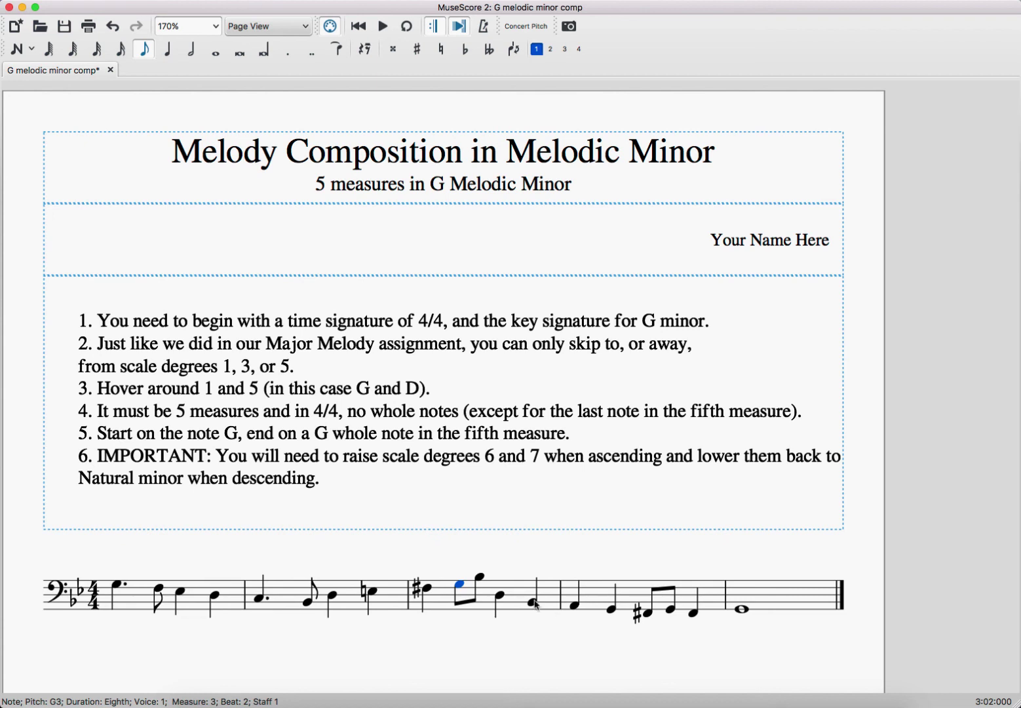
Step: Shorten the D on beat 3 of measure 3 to an eighth note and add an eighth-note C after it
left_click(502, 596)
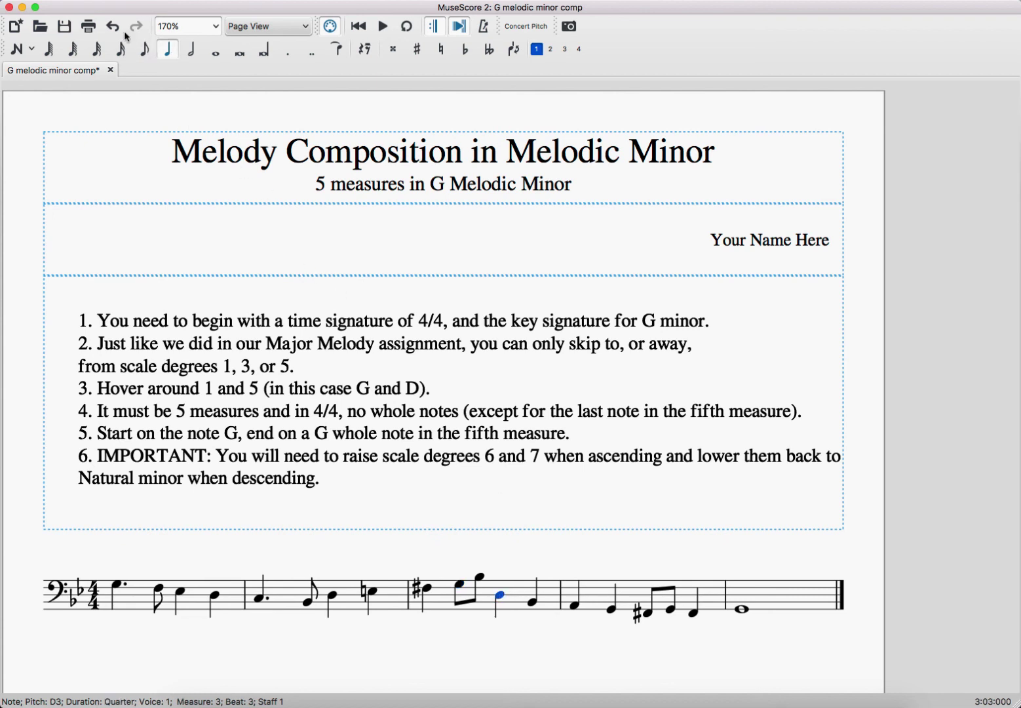
left_click(144, 48)
key("Right")
key("n")
key("c")
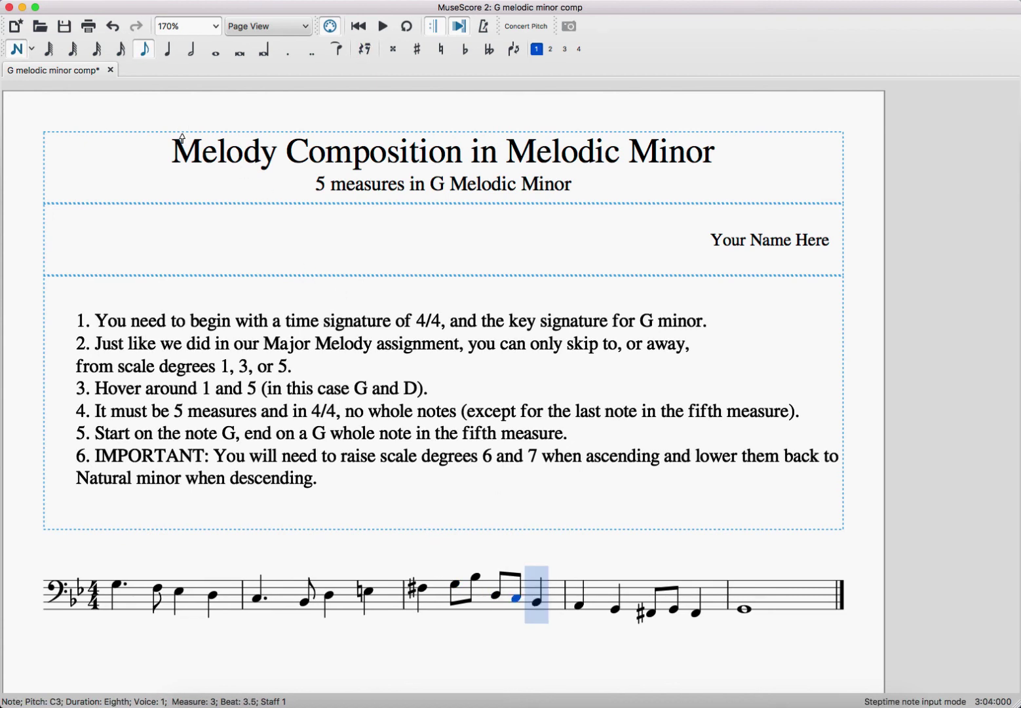
key("Escape")
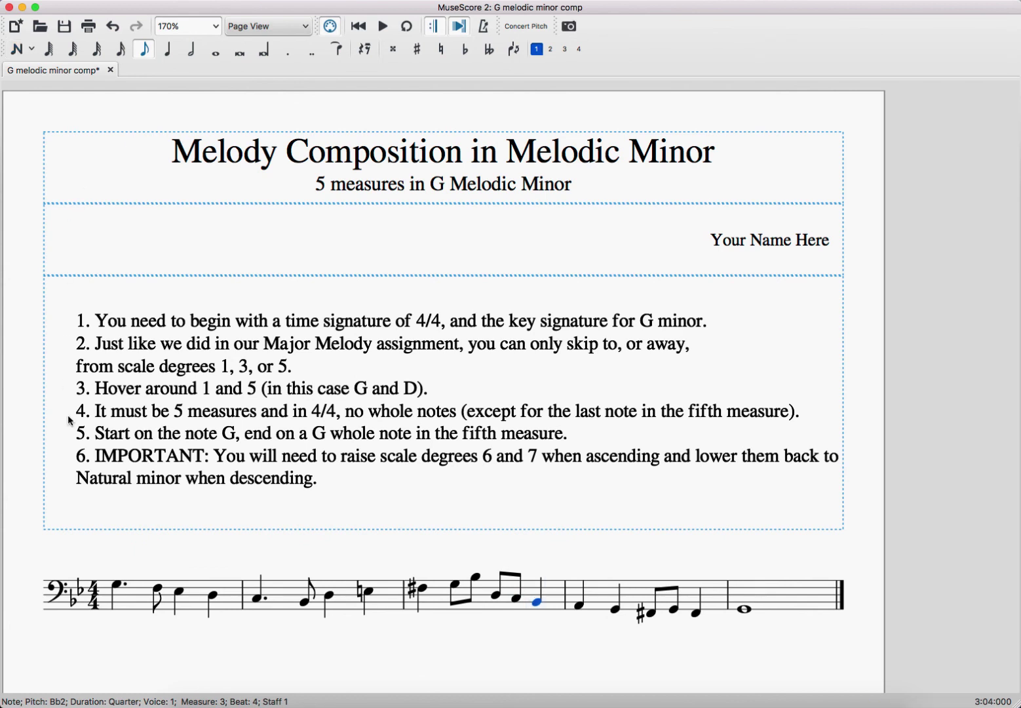
Step: Play back the melody from measure 1 and look over the file commands for exporting the score
left_click(118, 587)
key("space")
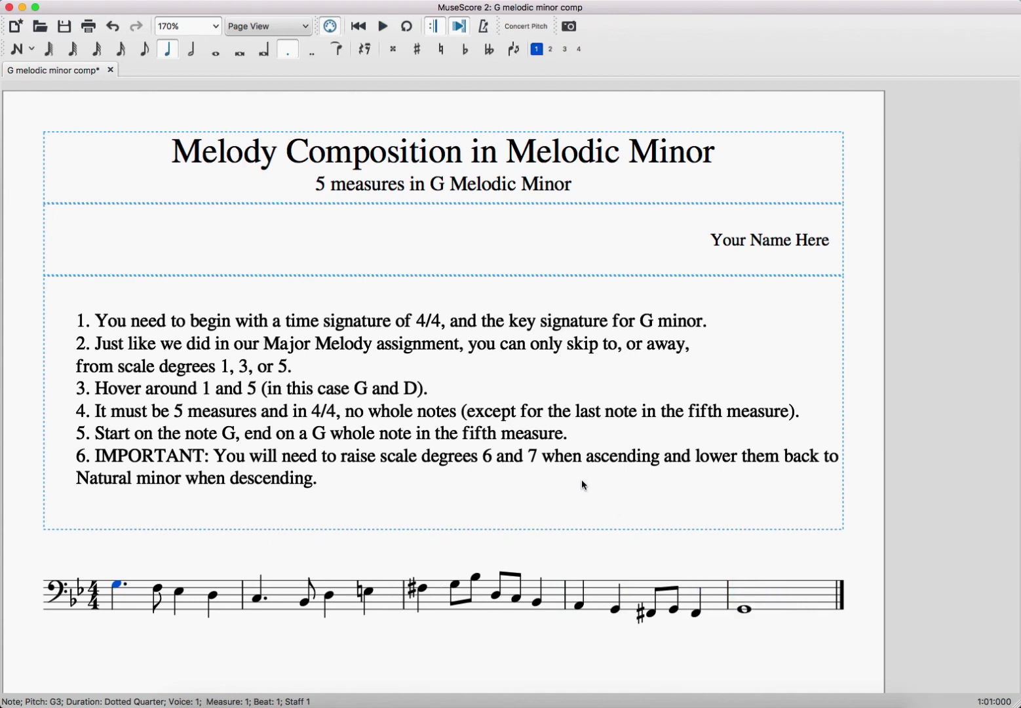
left_click(27, 0)
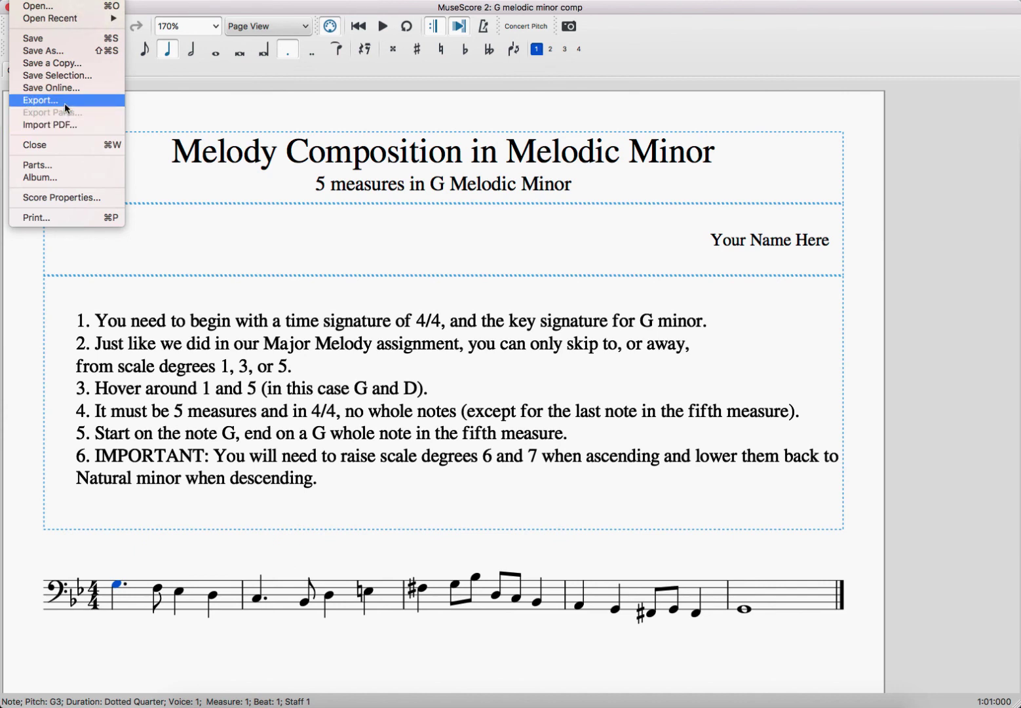
left_click(466, 368)
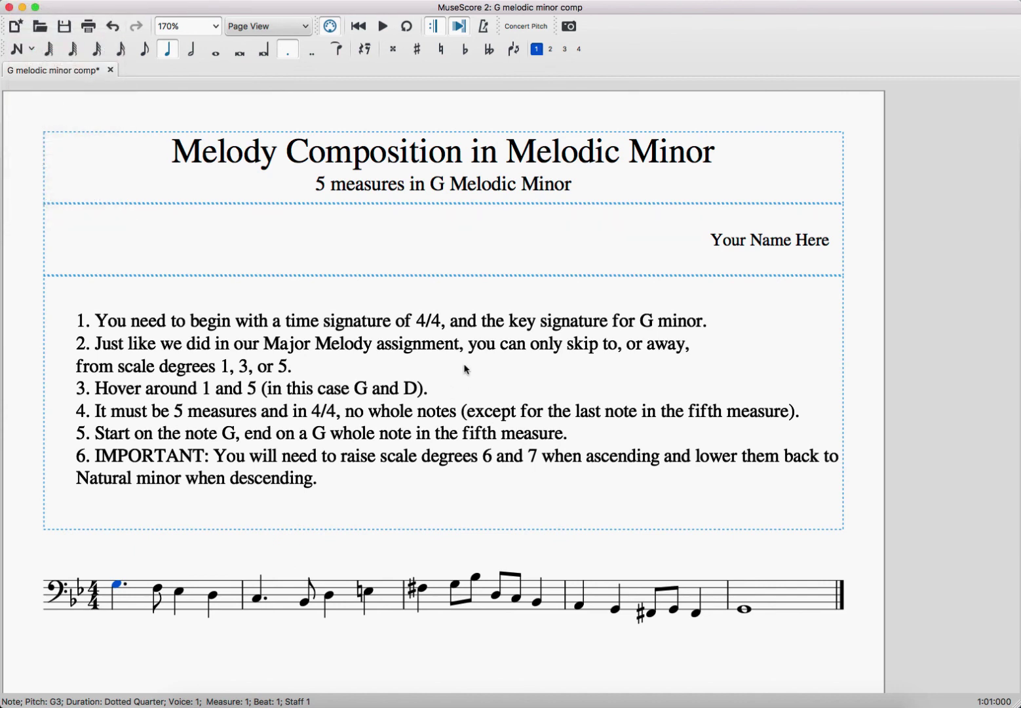